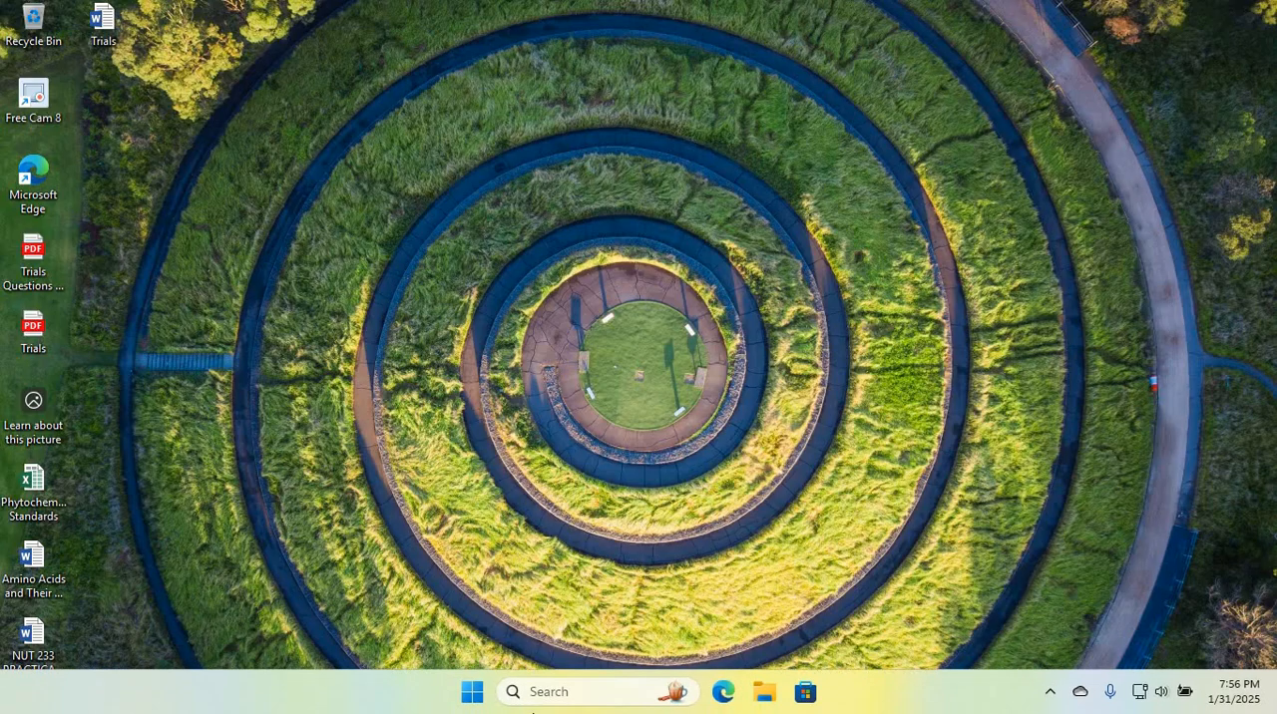
# Step: Open Word in a maximized window and create a new blank document
pyautogui.click(538, 691)
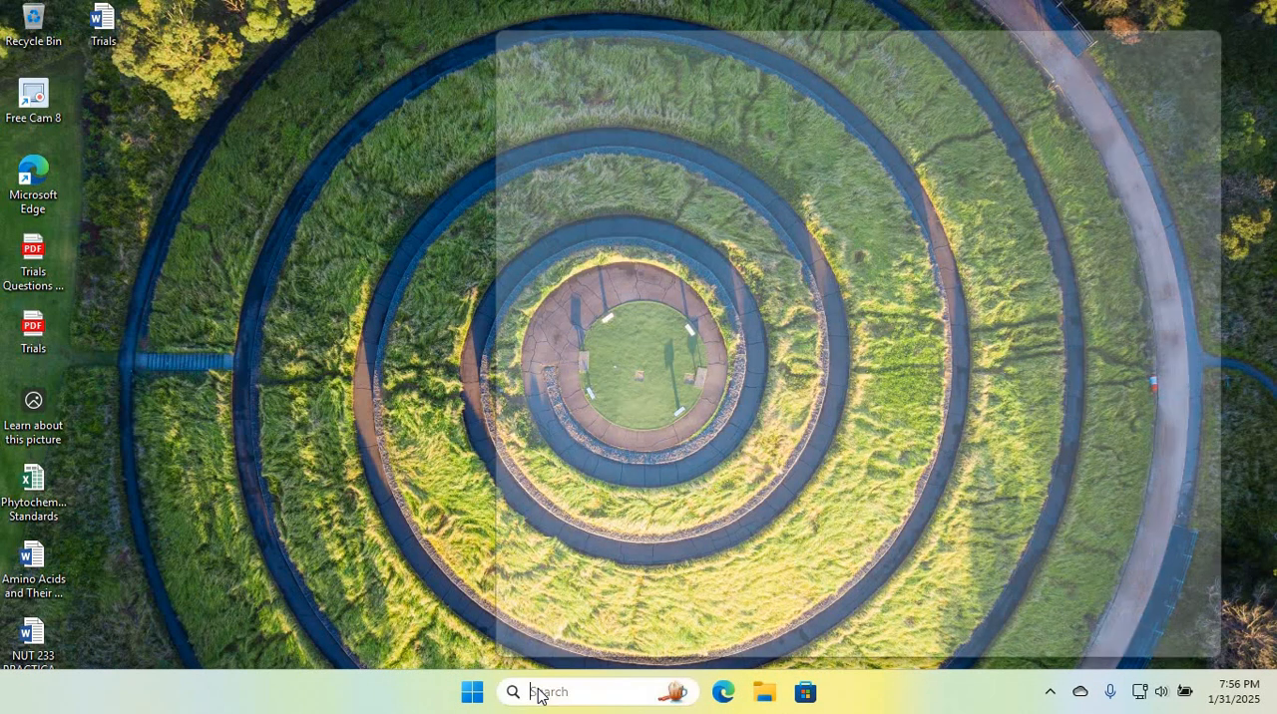
pyautogui.write('word')
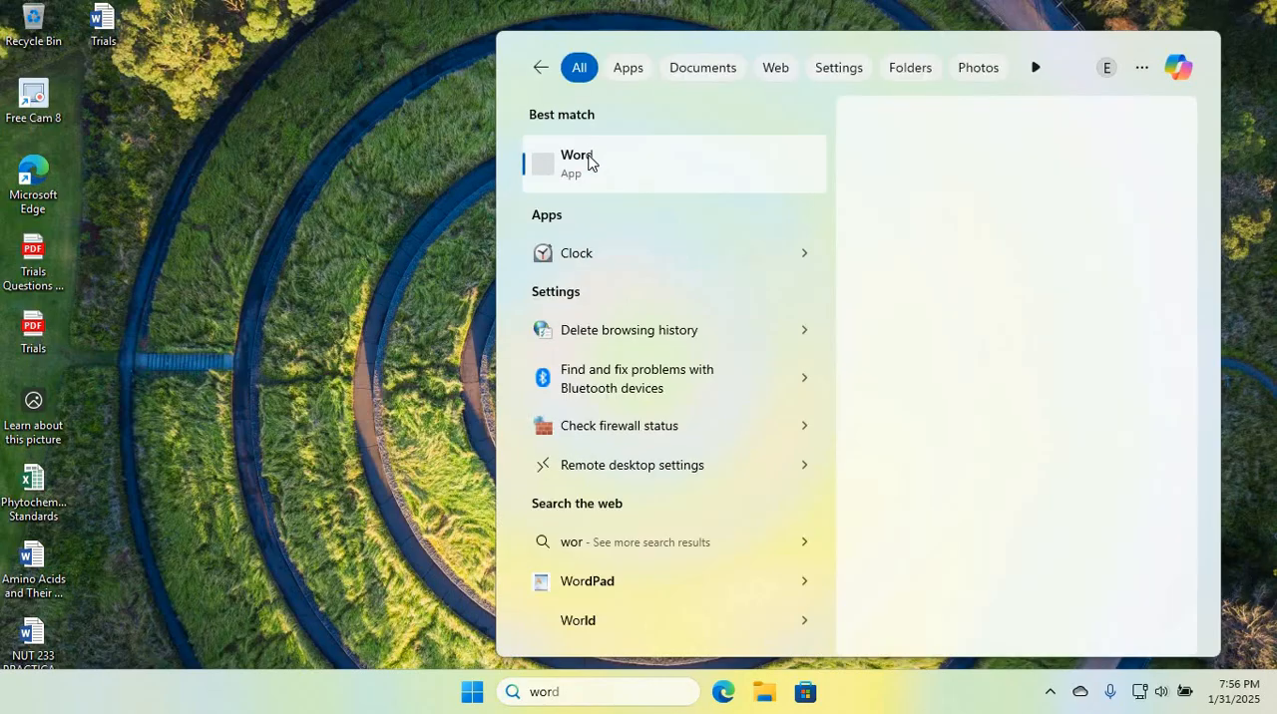
pyautogui.click(590, 162)
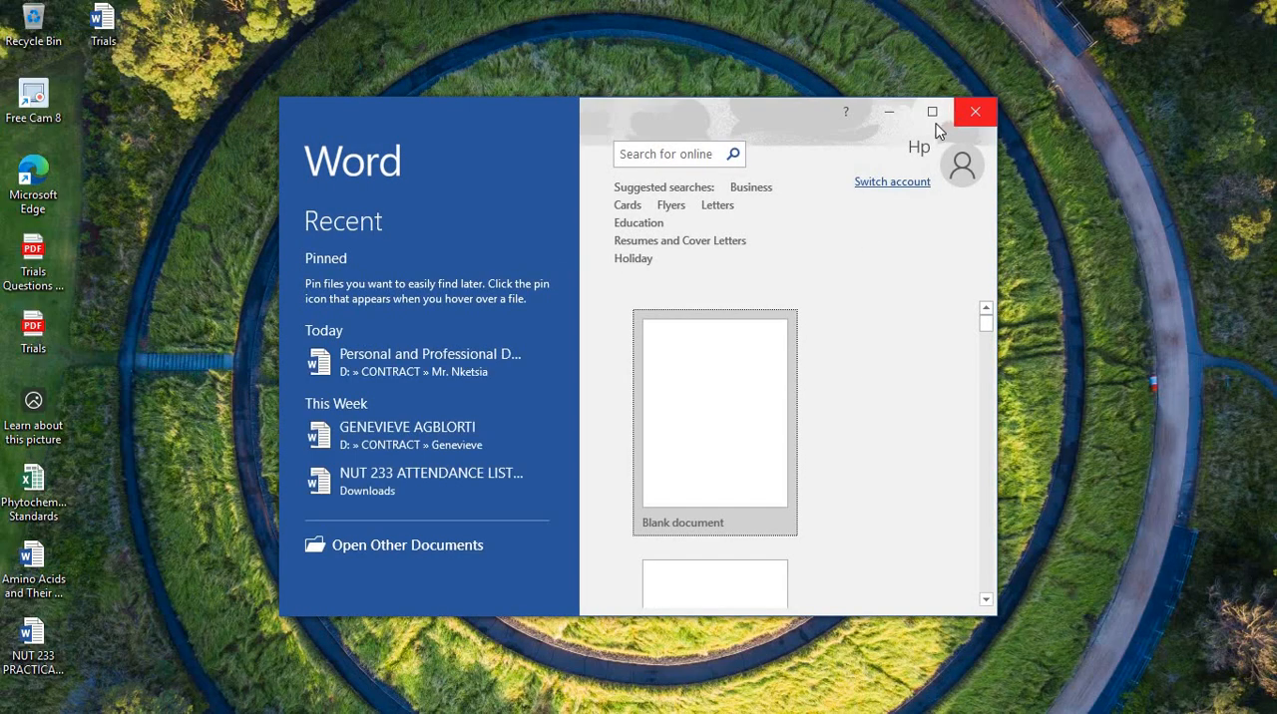
pyautogui.click(932, 112)
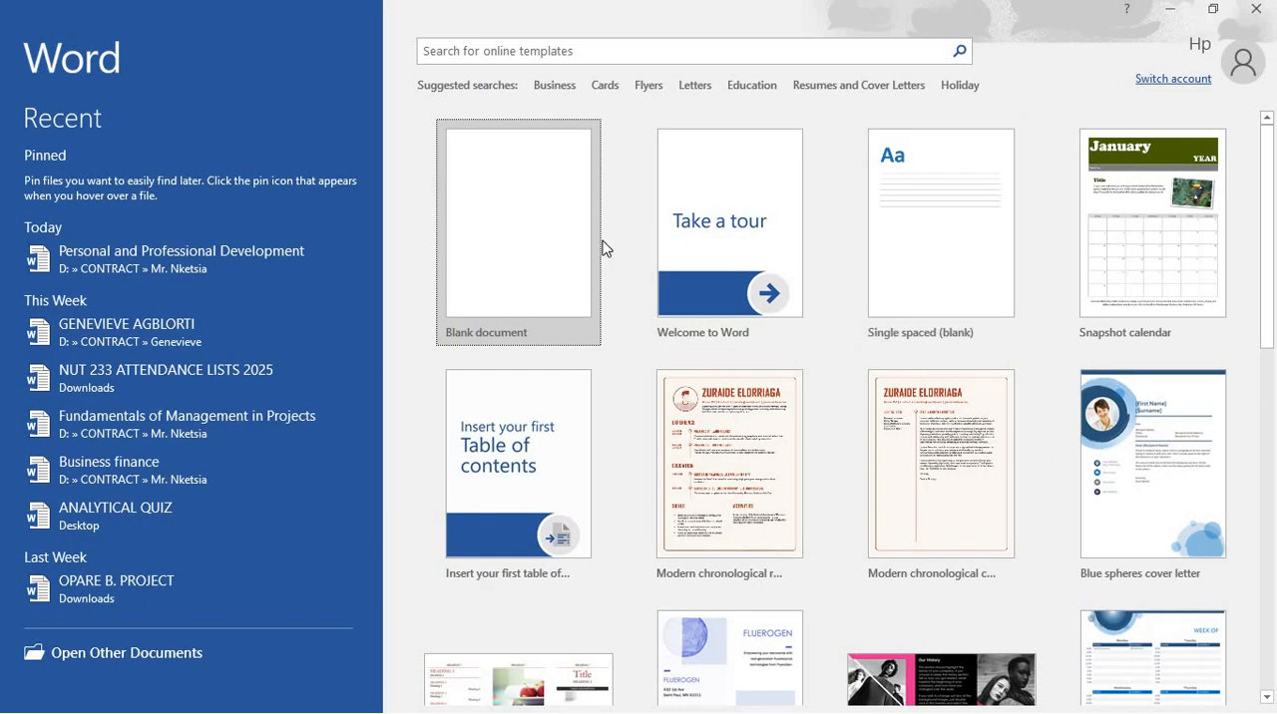
pyautogui.click(519, 228)
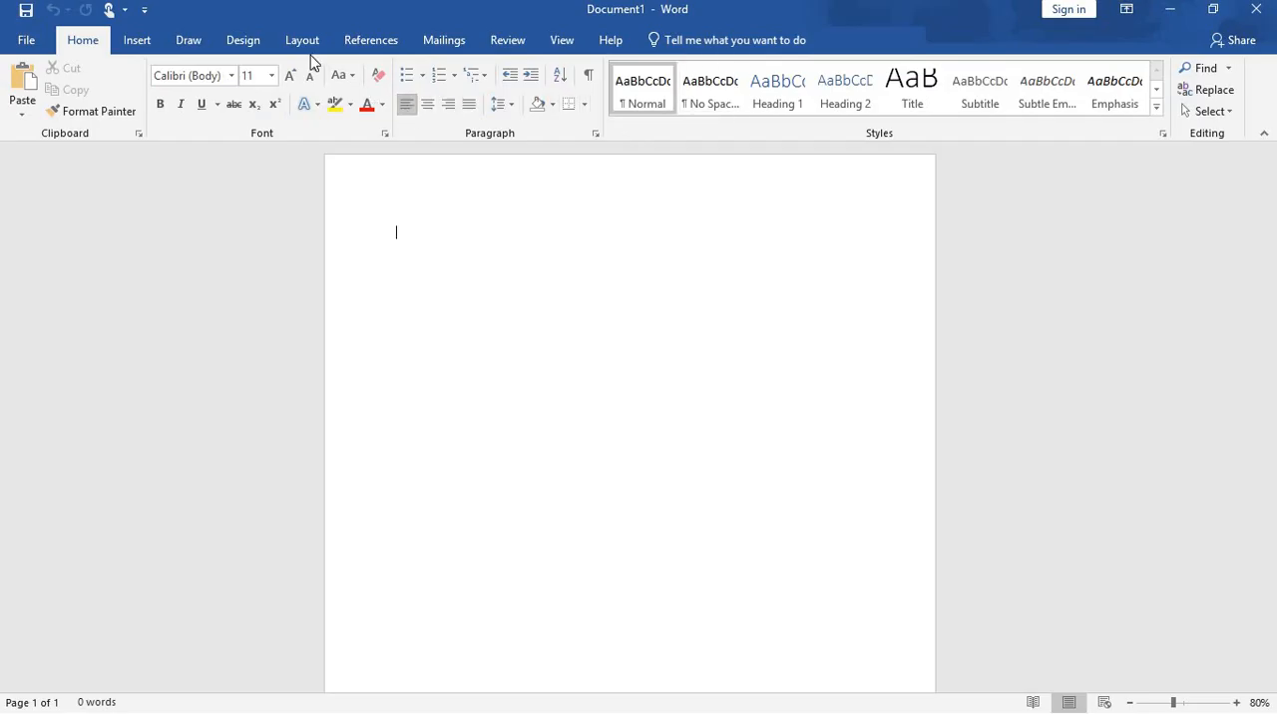
# Step: Insert an Organization Chart SmartArt graphic from the Hierarchy category into the document
pyautogui.click(136, 44)
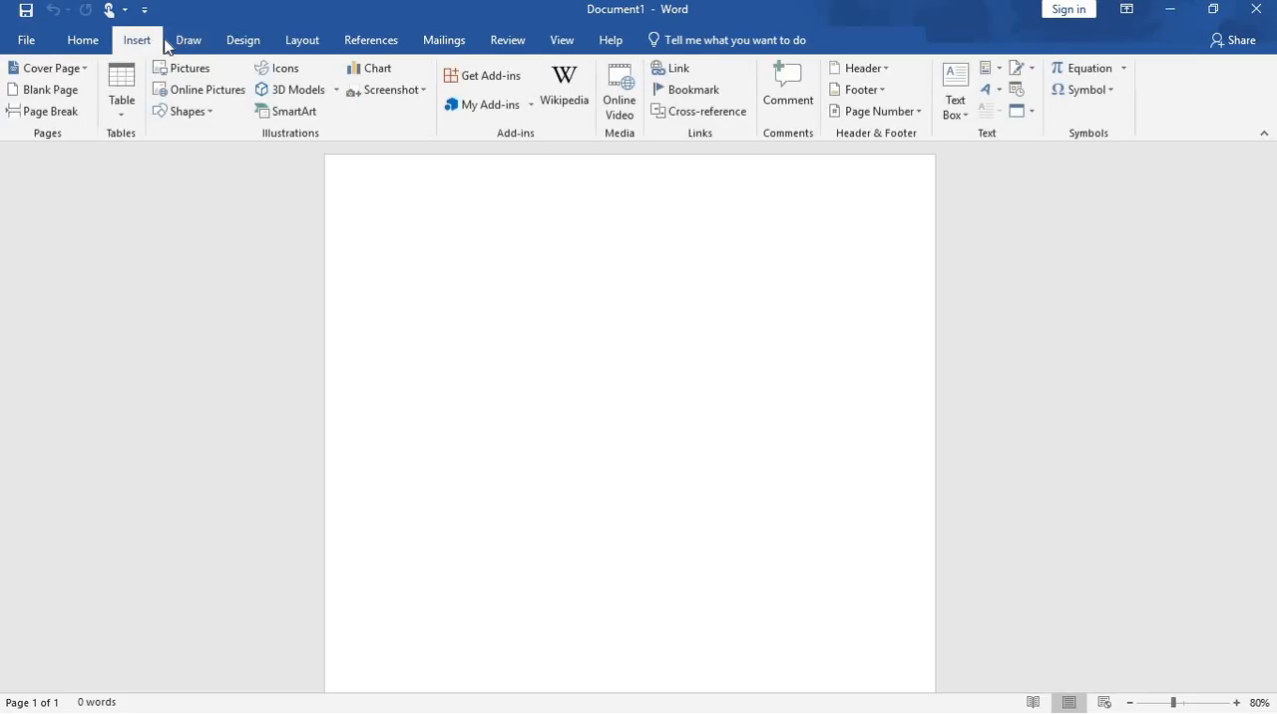
pyautogui.click(287, 113)
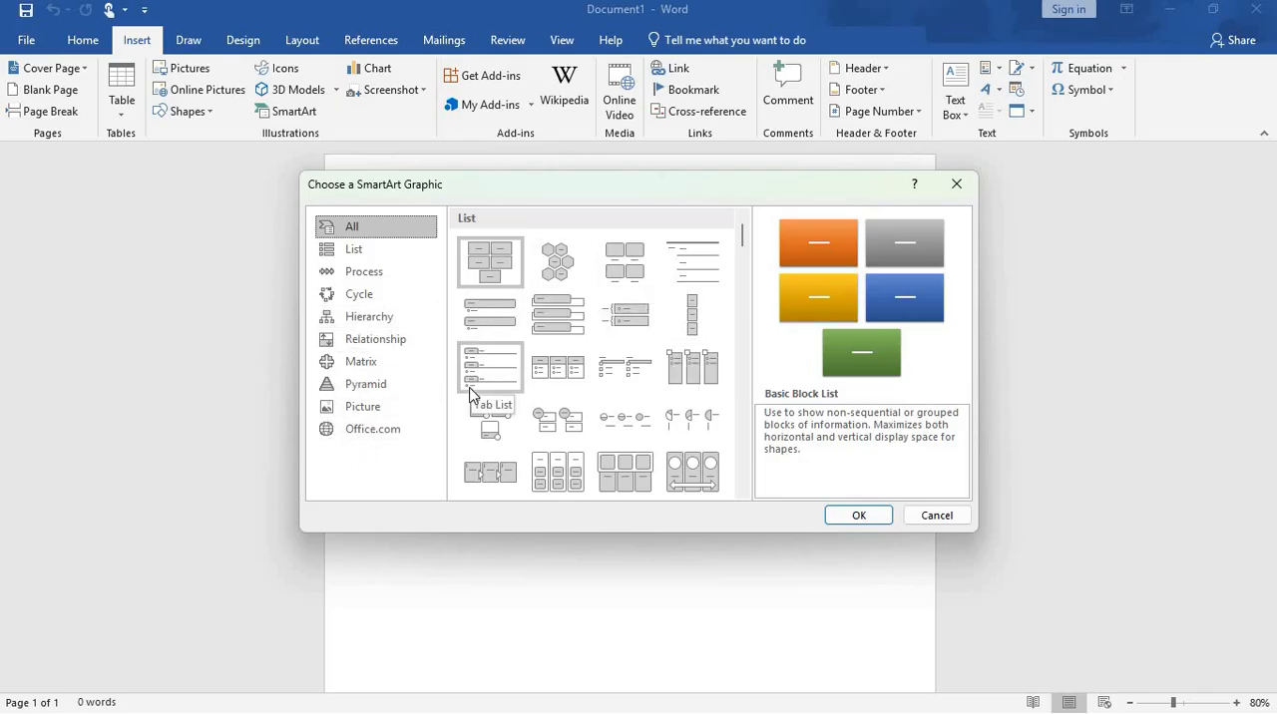
pyautogui.click(371, 327)
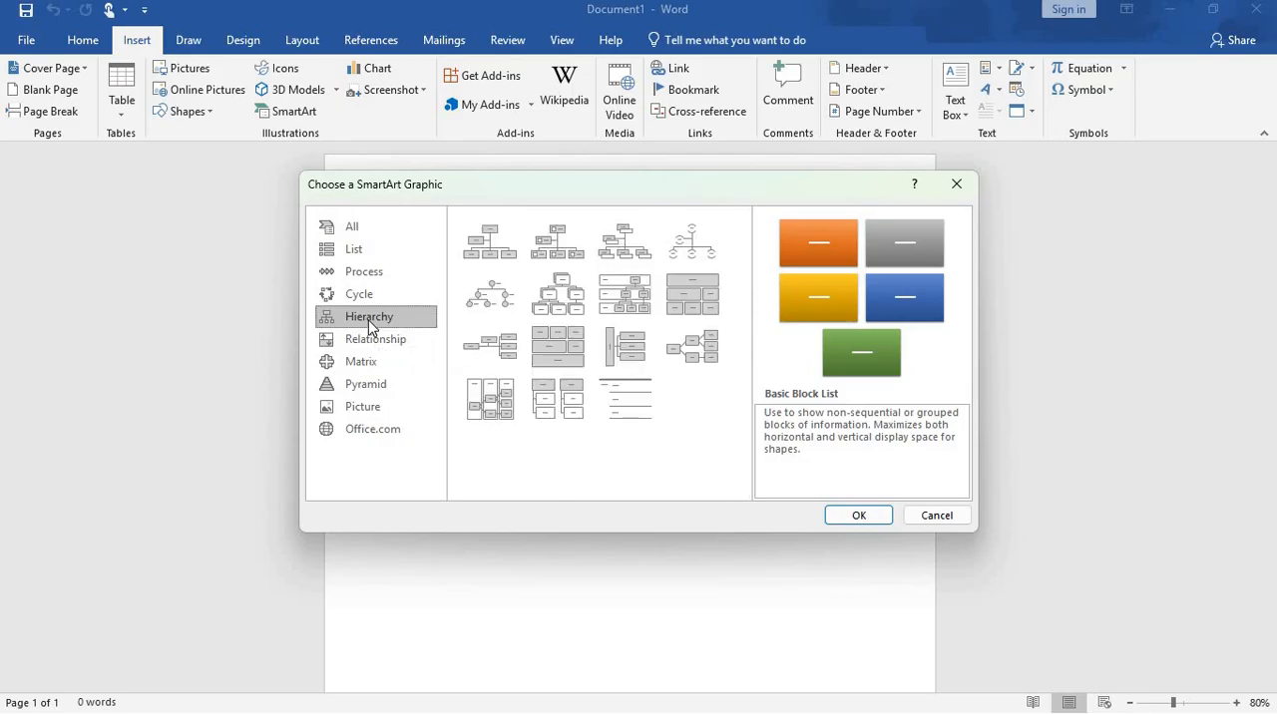
pyautogui.click(491, 247)
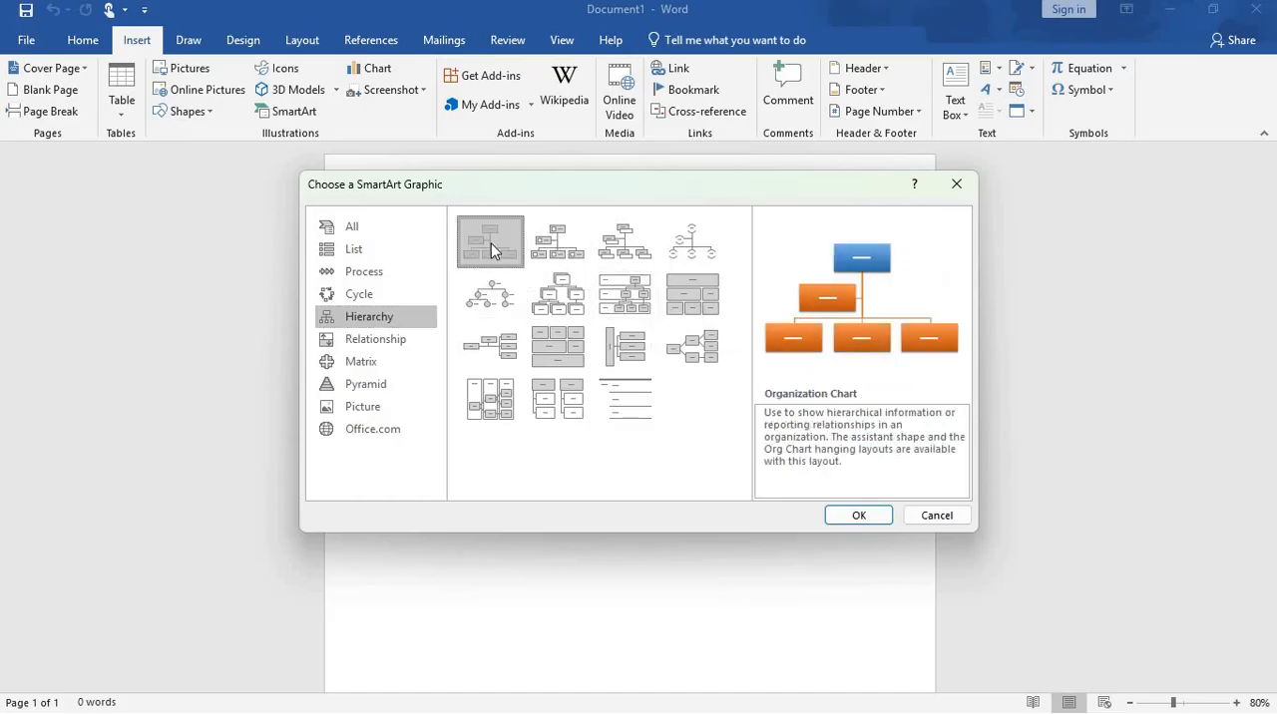
pyautogui.doubleClick(491, 245)
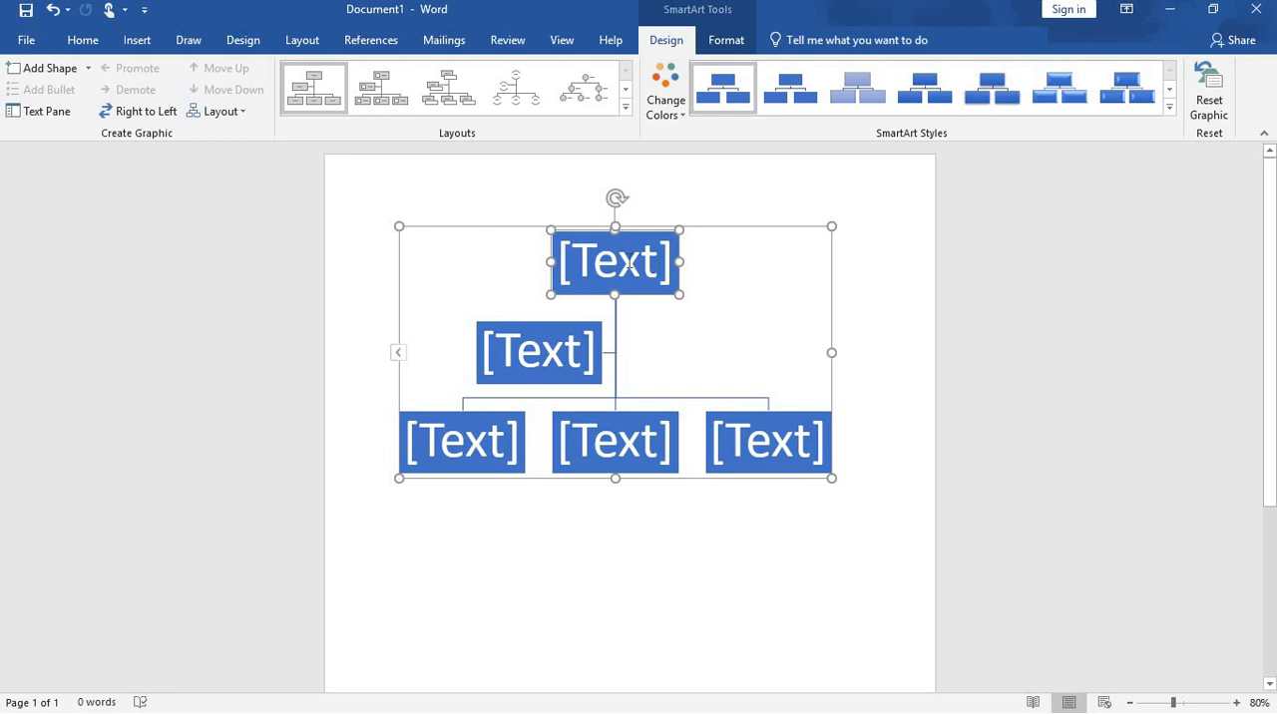
# Step: Delete the assistant box between the top box and the lower row of the organization chart
pyautogui.click(565, 341)
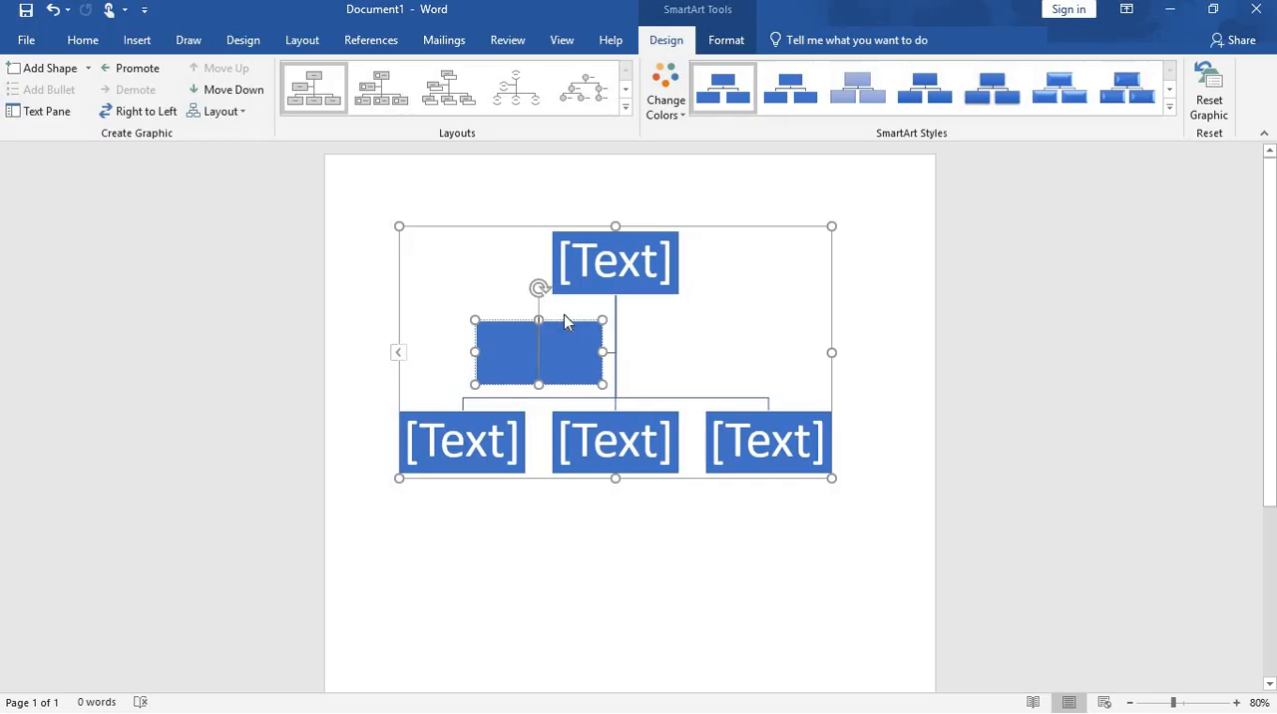
pyautogui.click(565, 322)
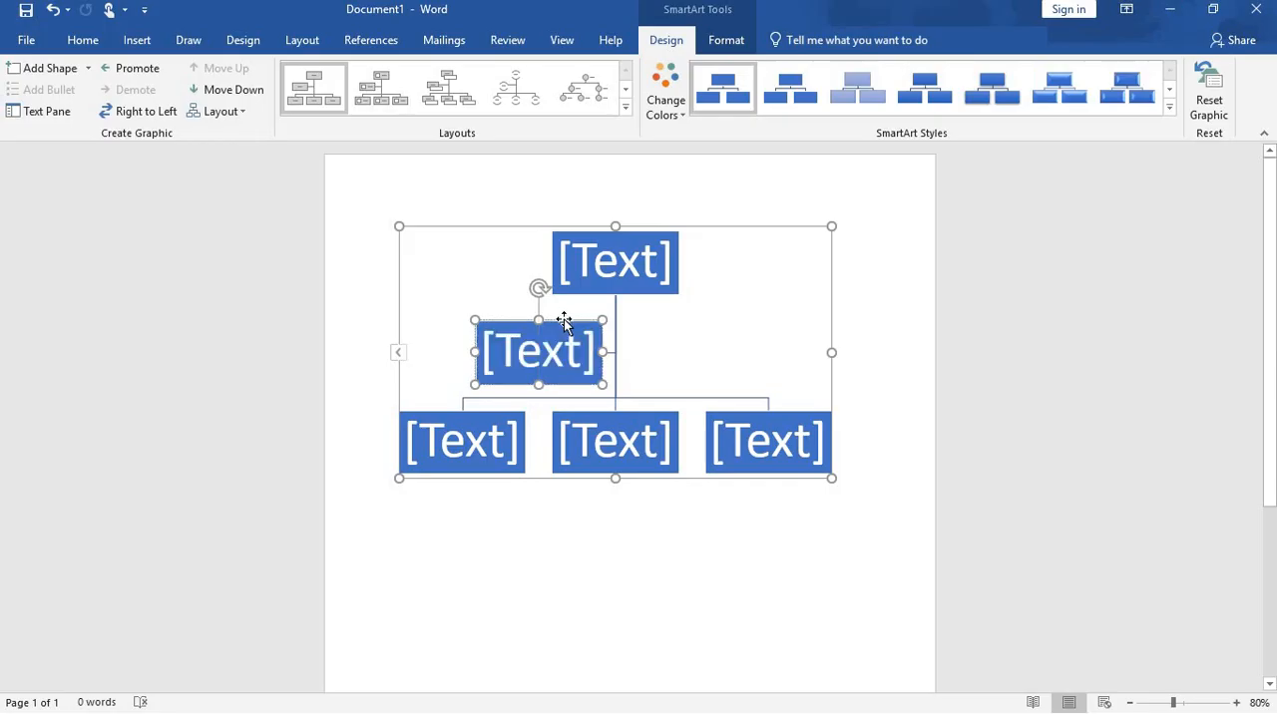
pyautogui.press('Delete')
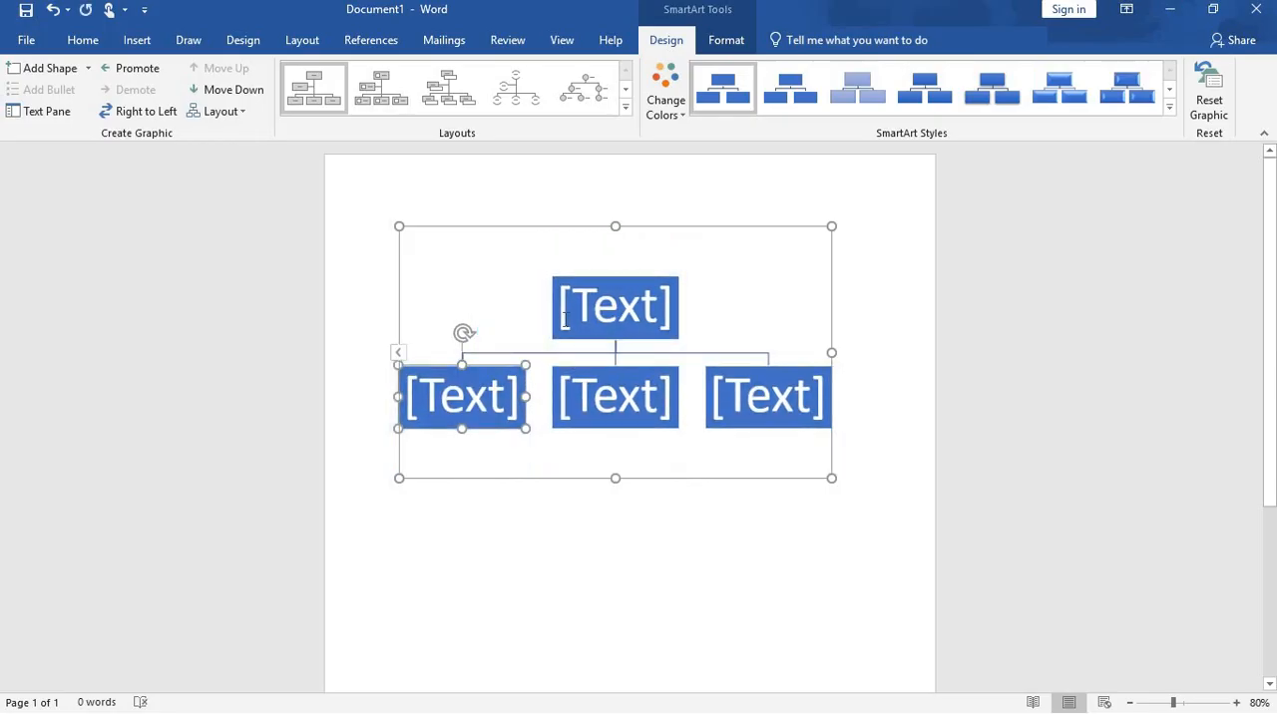
# Step: Enter "A" in the top box of the chart and reduce its font size to 18
pyautogui.click(654, 308)
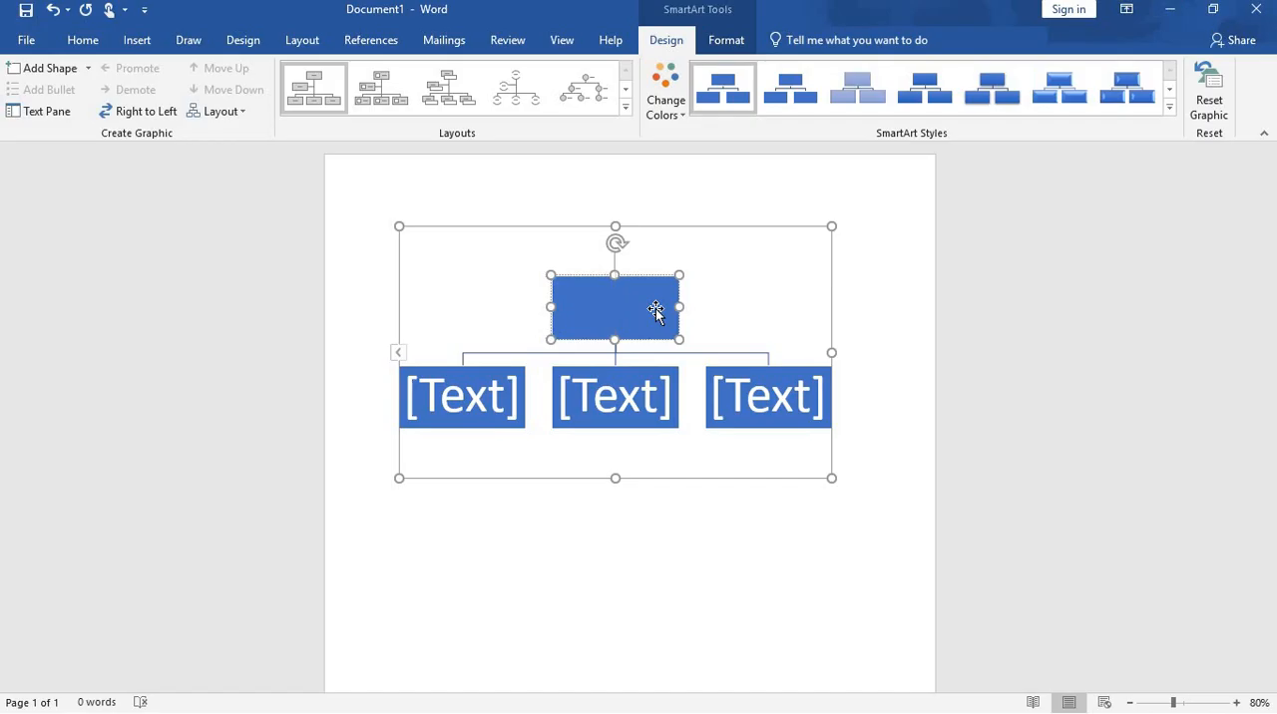
pyautogui.write('A')
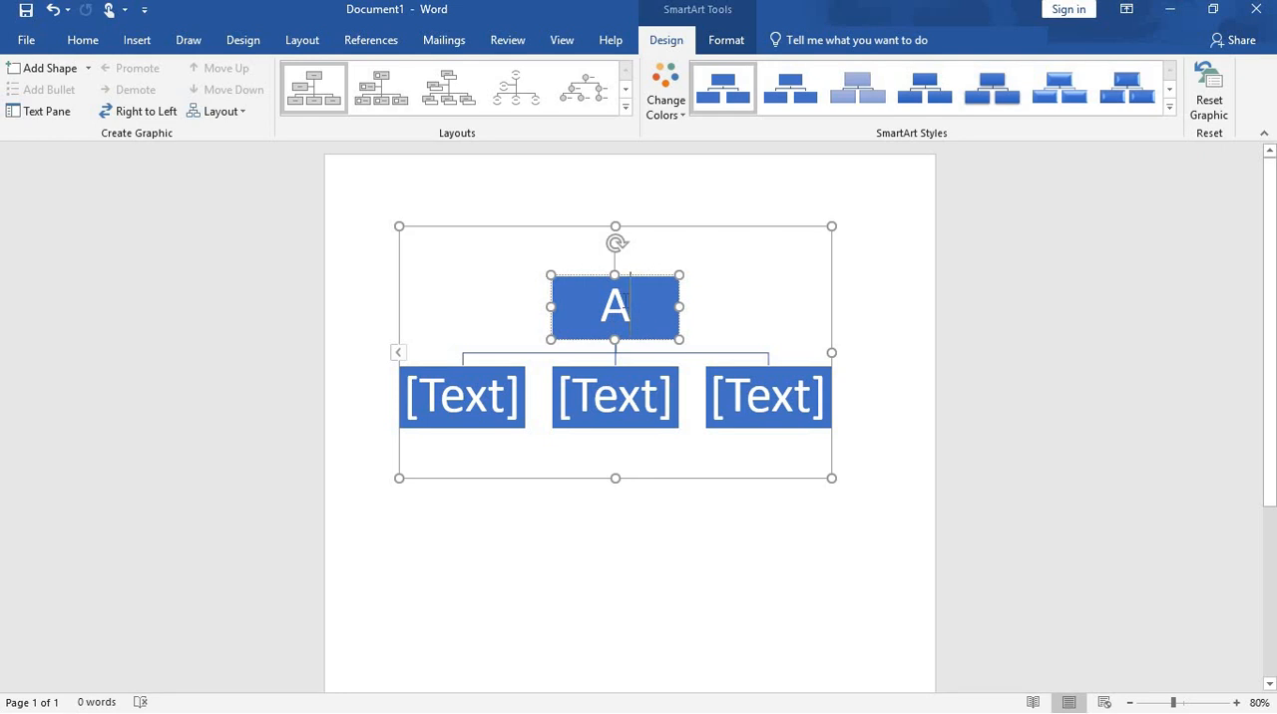
pyautogui.moveTo(630, 307); pyautogui.dragTo(601, 306)
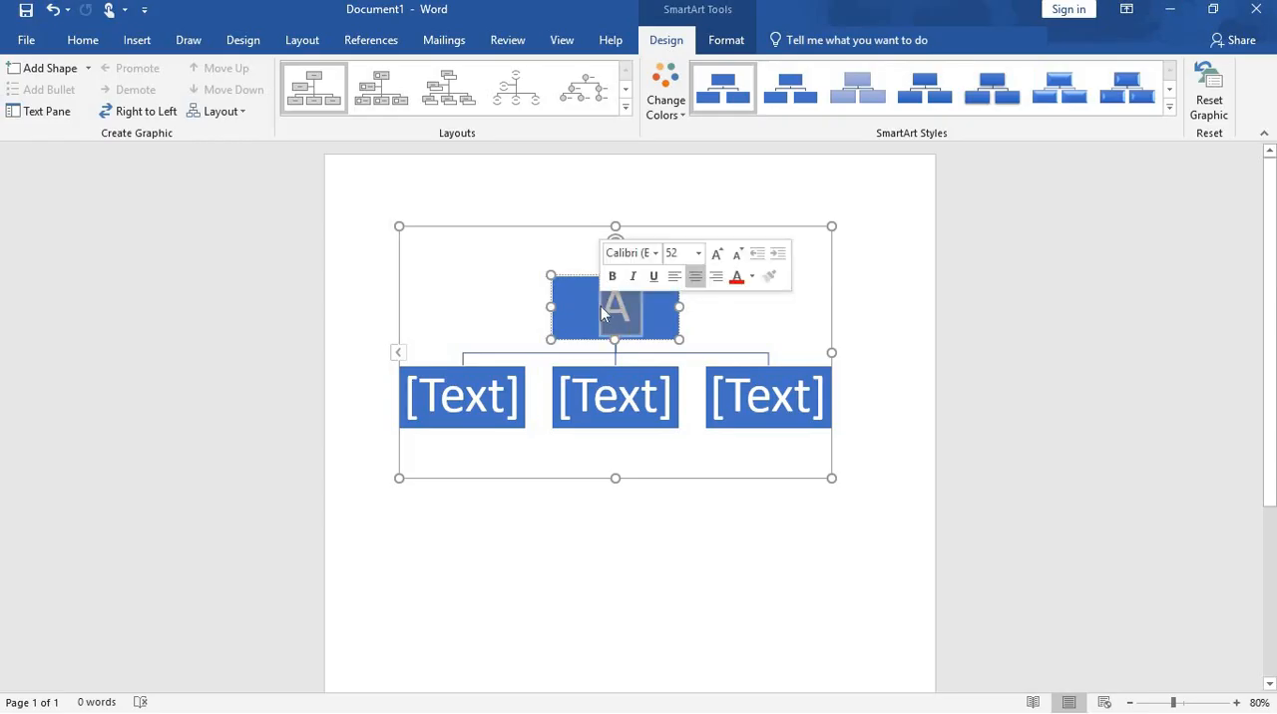
pyautogui.click(737, 254)
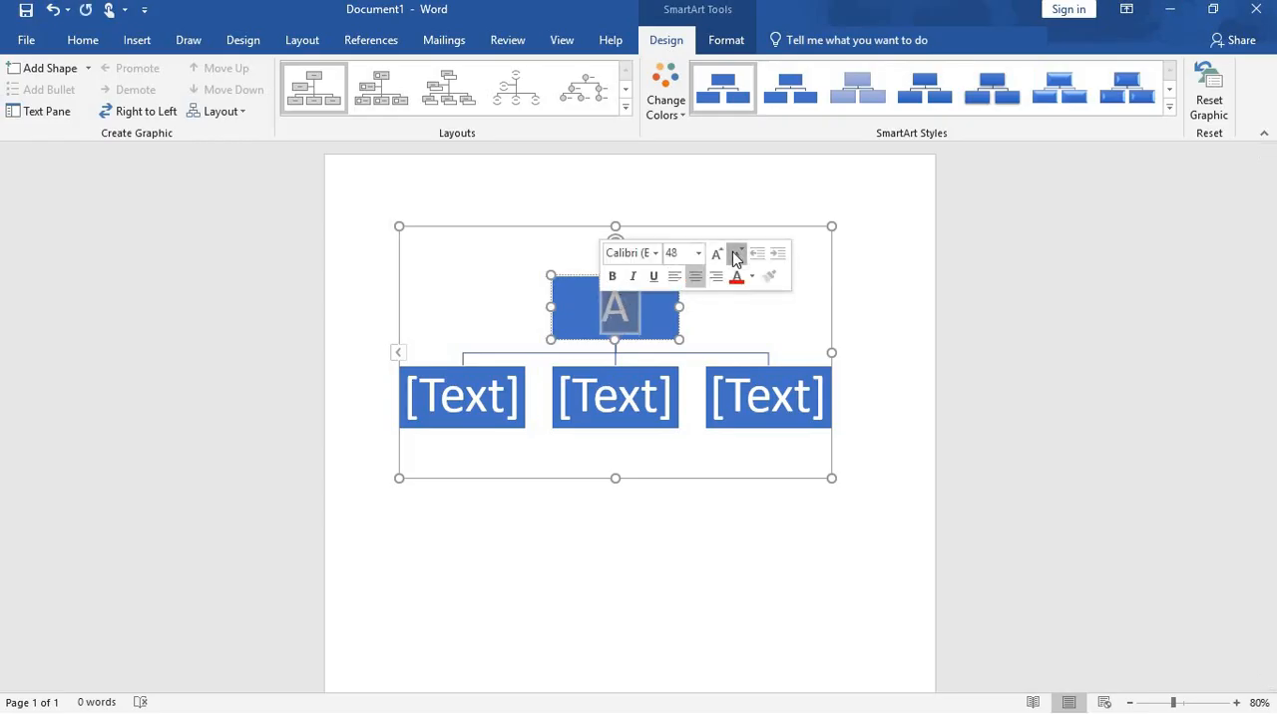
pyautogui.click(738, 255)
pyautogui.click(738, 254)
pyautogui.click(737, 255)
pyautogui.click(737, 255)
pyautogui.click(737, 254)
pyautogui.click(738, 255)
pyautogui.click(737, 254)
pyautogui.click(738, 255)
pyautogui.click(737, 254)
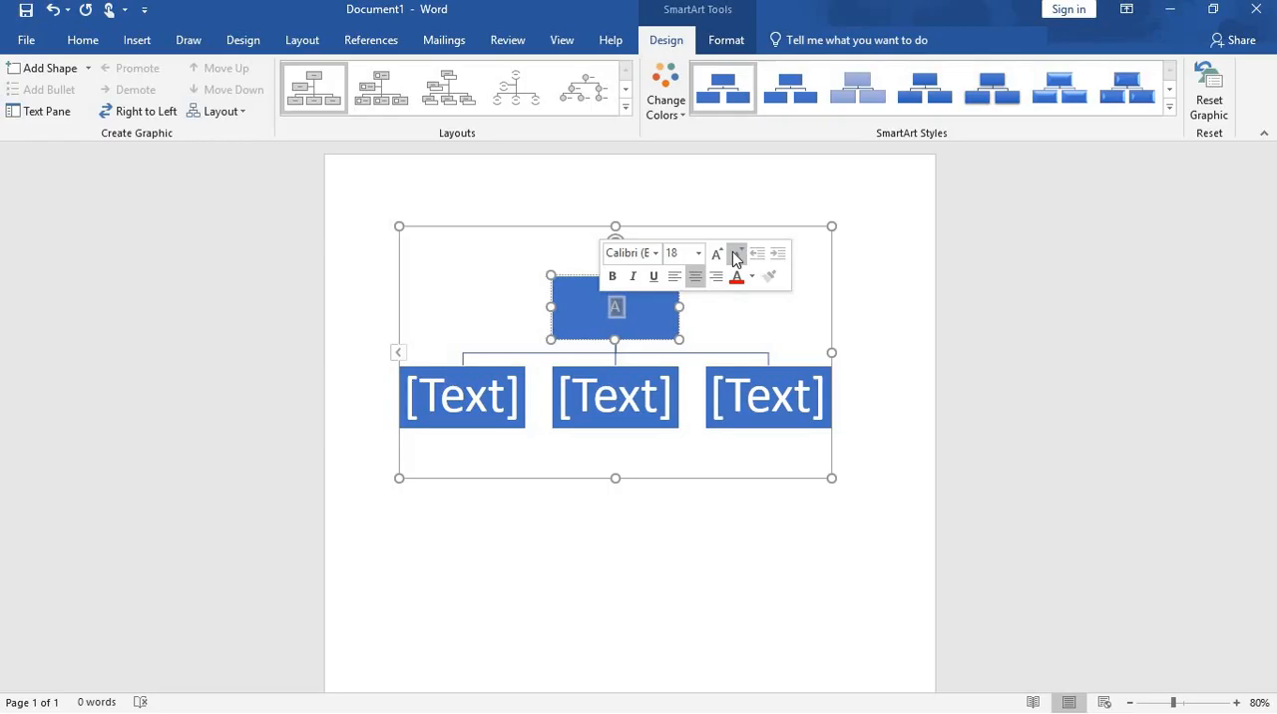
pyautogui.click(719, 340)
pyautogui.click(621, 308)
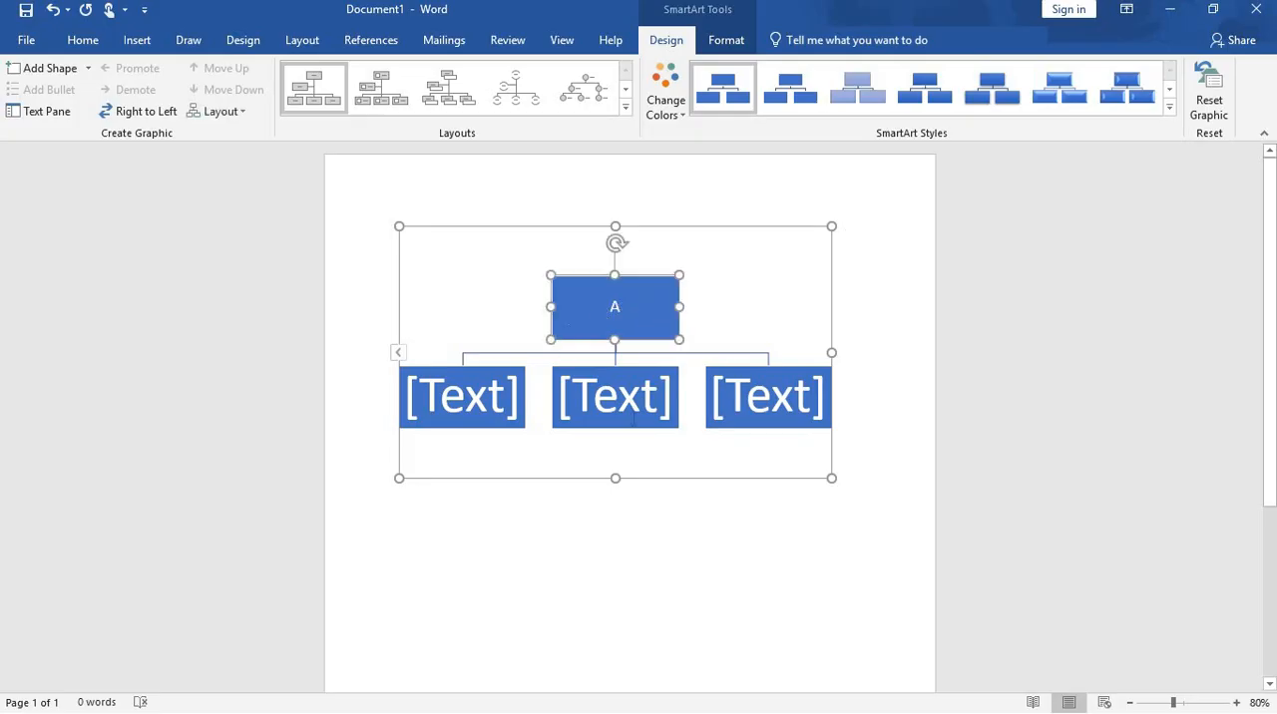
pyautogui.click(1171, 90)
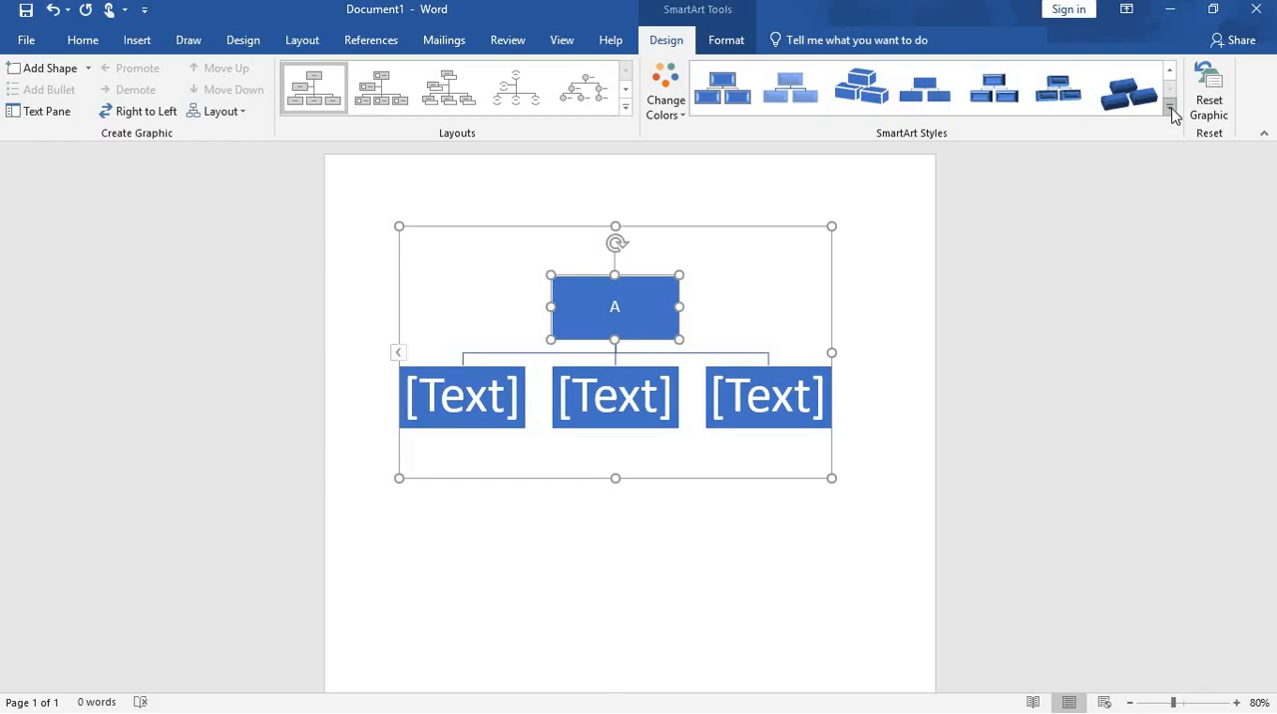
pyautogui.click(1170, 109)
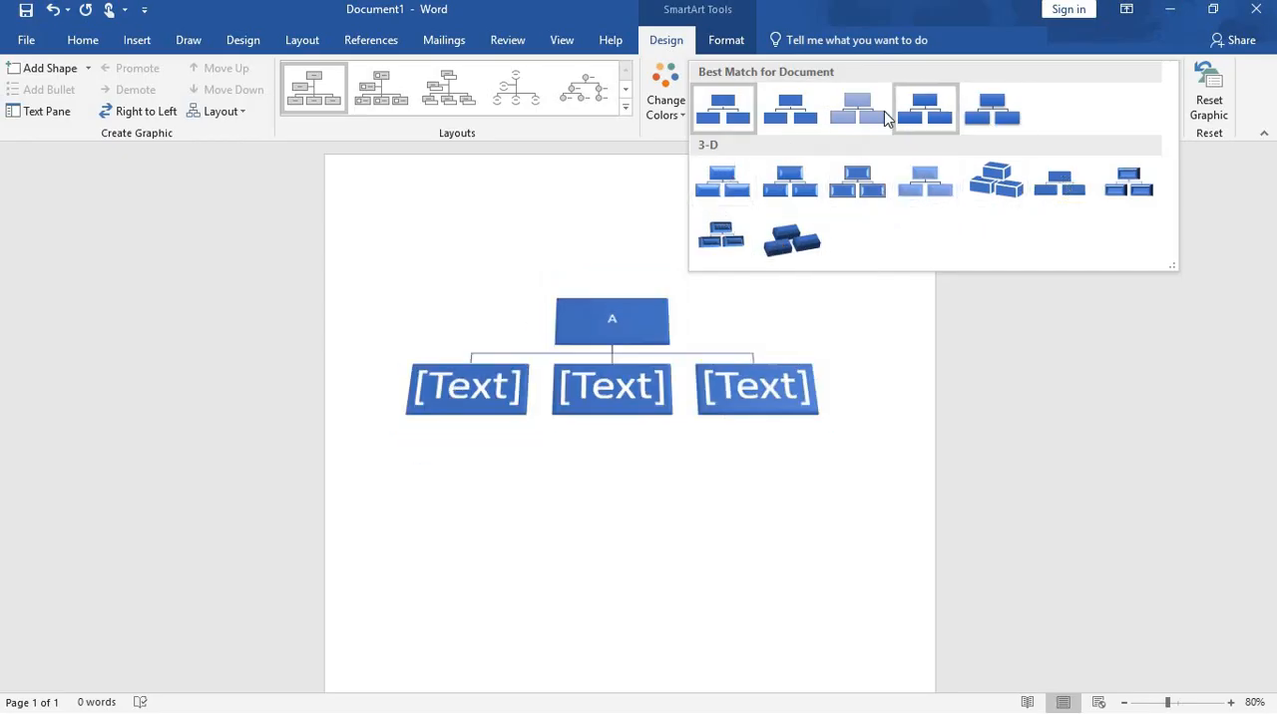
pyautogui.click(576, 225)
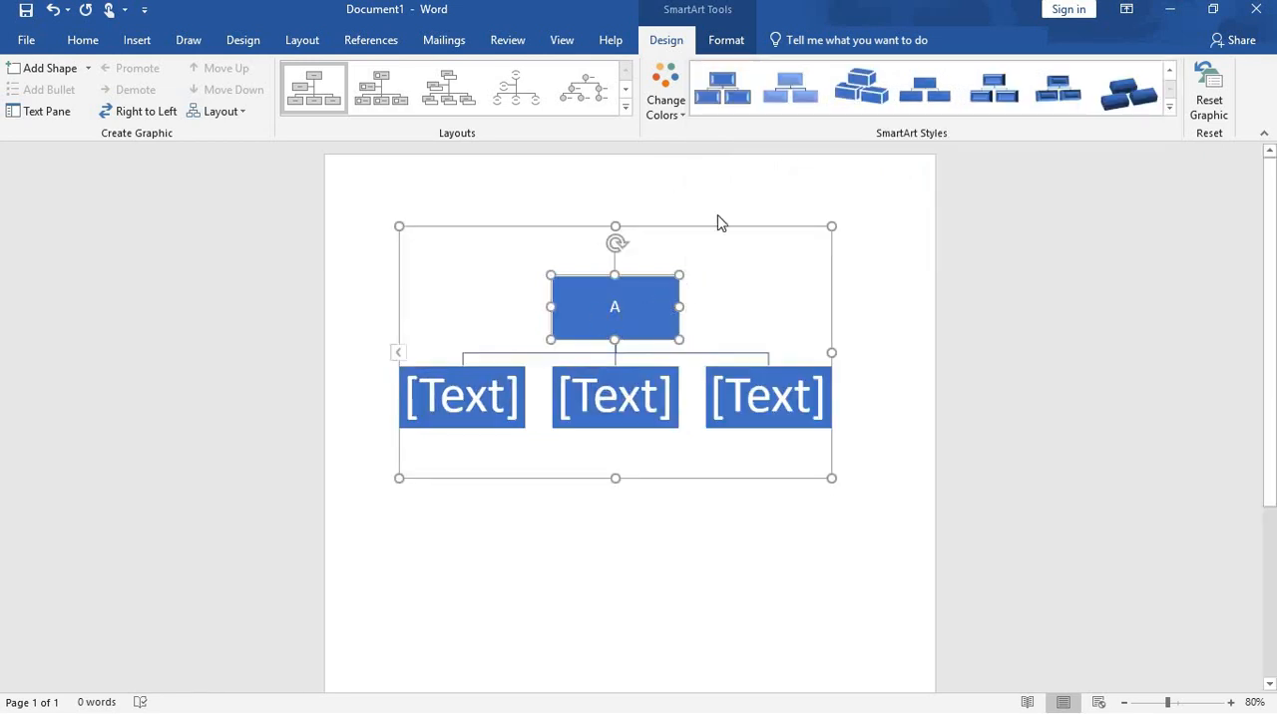
# Step: Change the organization chart's colors to Dark 1 Outline
pyautogui.click(685, 121)
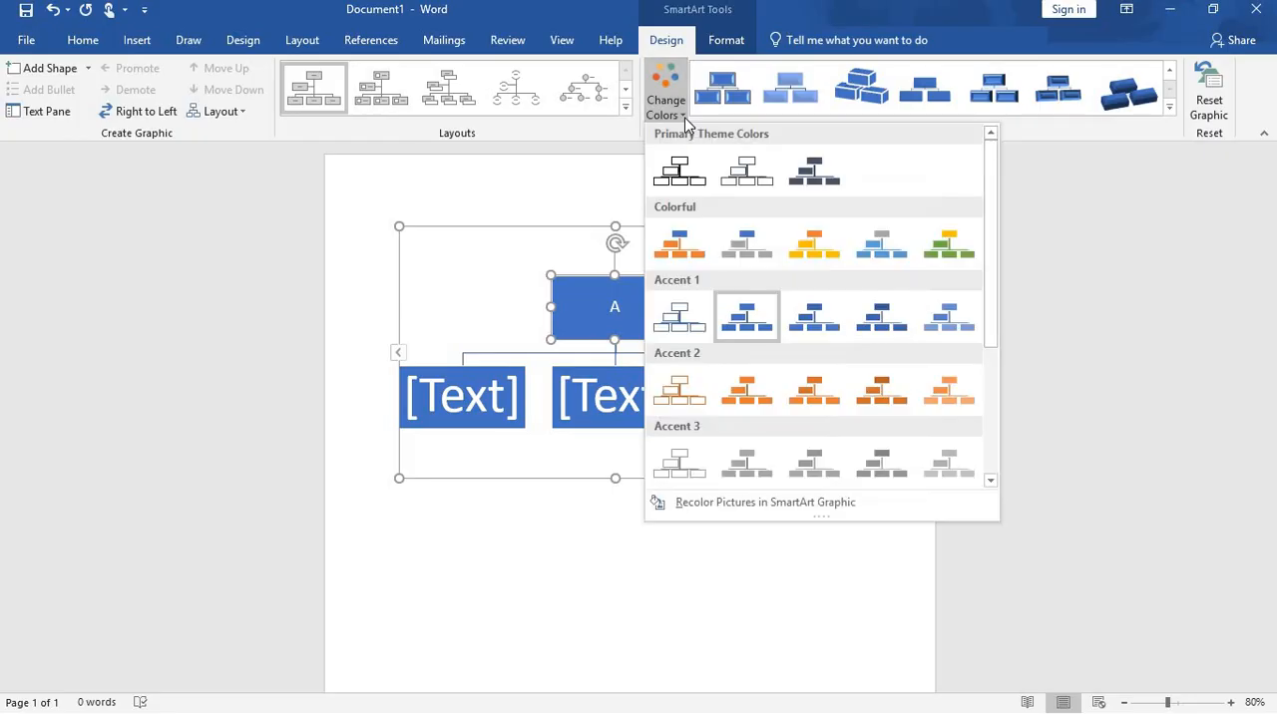
pyautogui.click(692, 189)
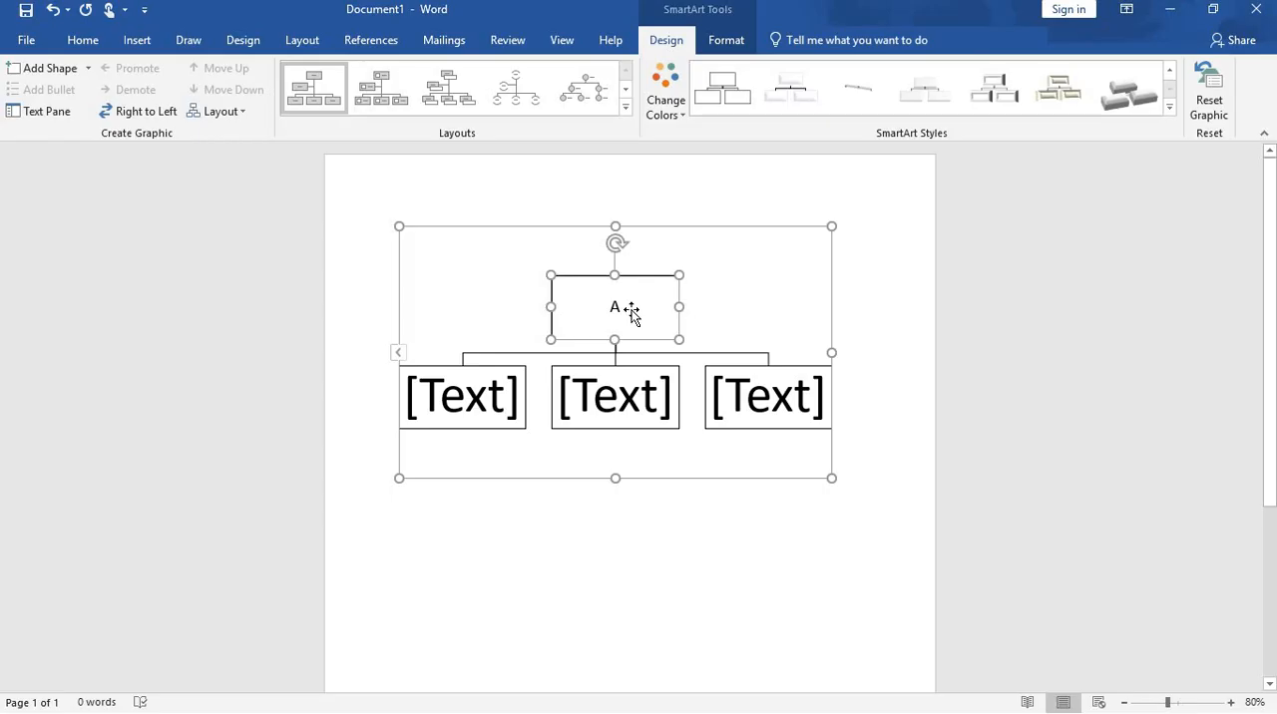
pyautogui.click(682, 117)
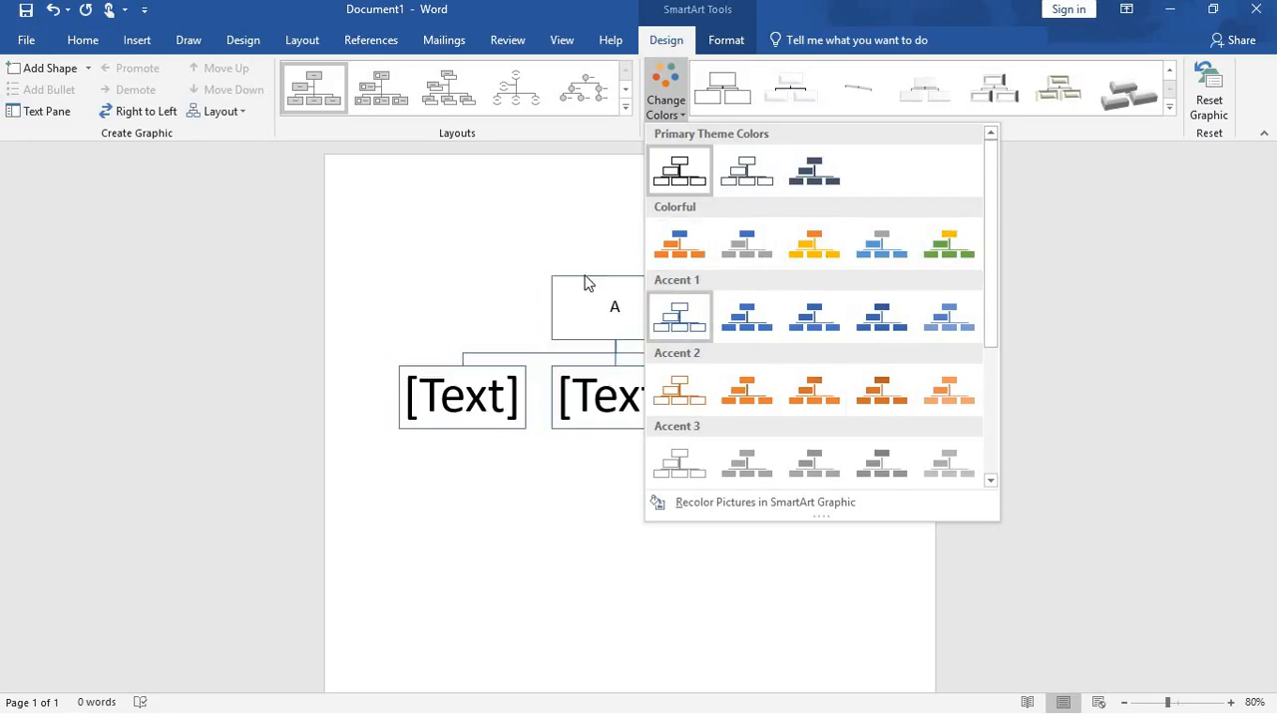
pyautogui.click(561, 197)
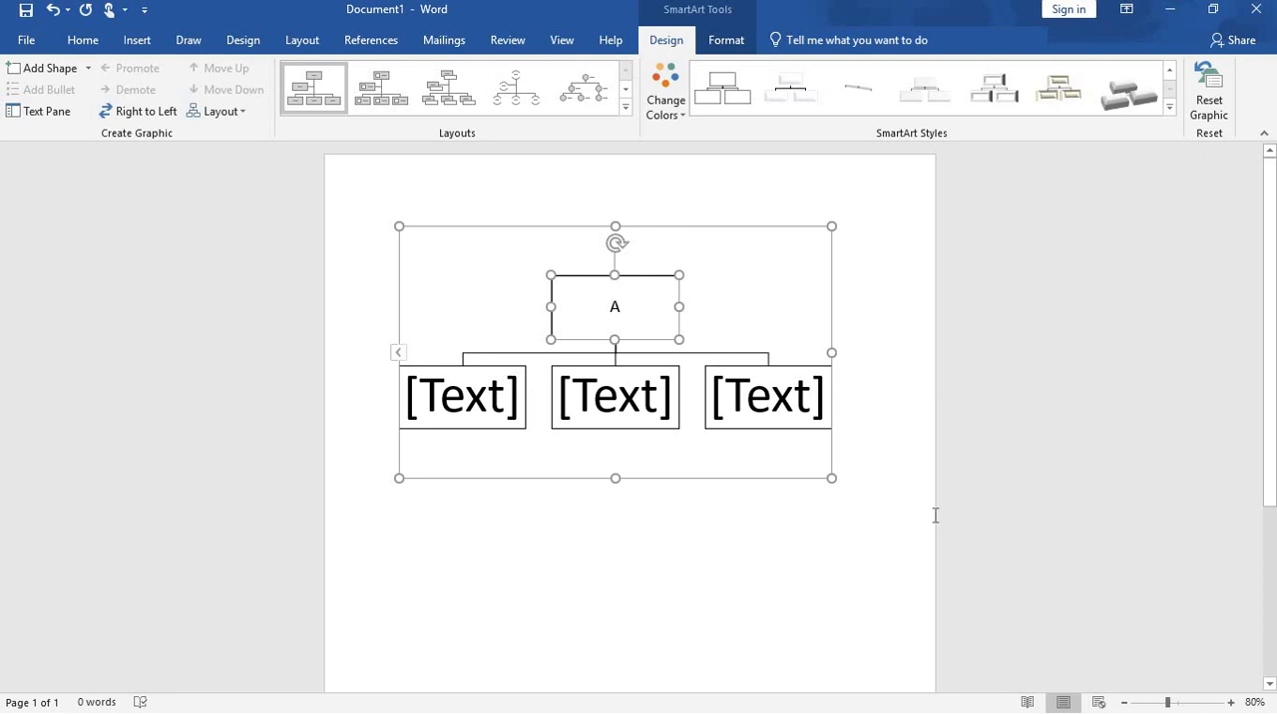
# Step: Enlarge the chart's frame to fill more of the page and make the top box "A" wider and taller
pyautogui.moveTo(832, 479); pyautogui.dragTo(897, 649)
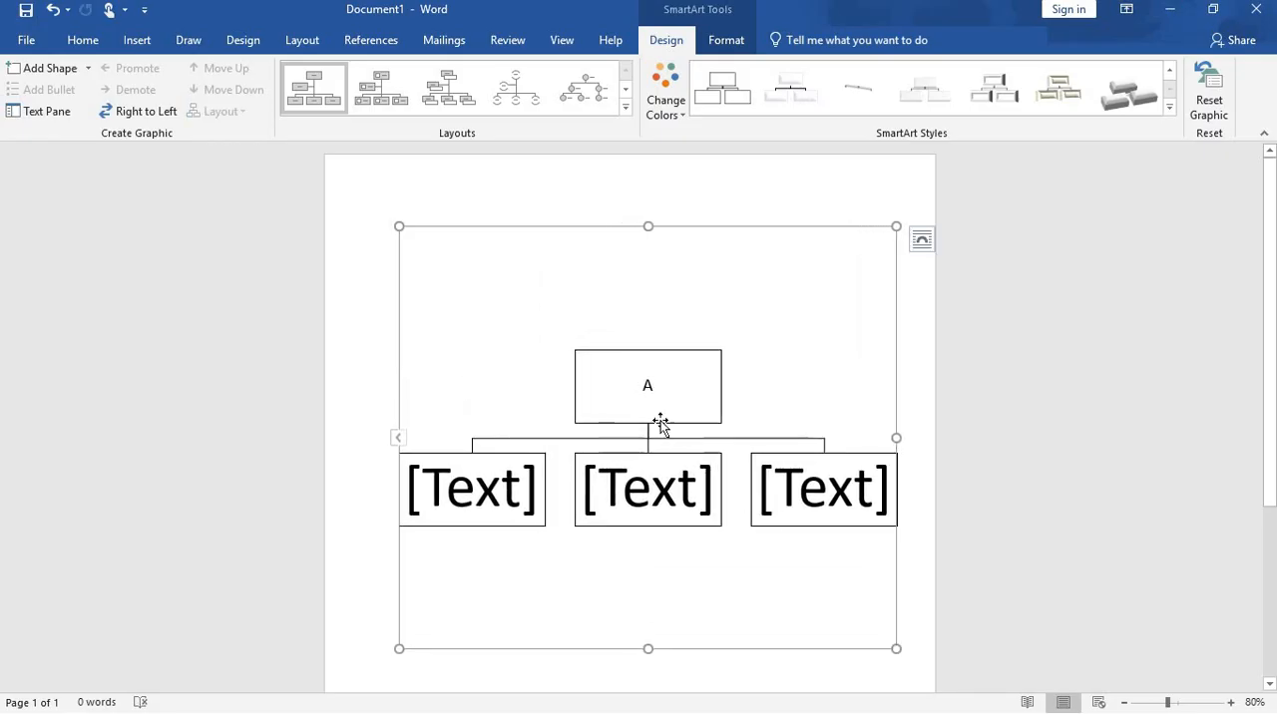
pyautogui.click(650, 373)
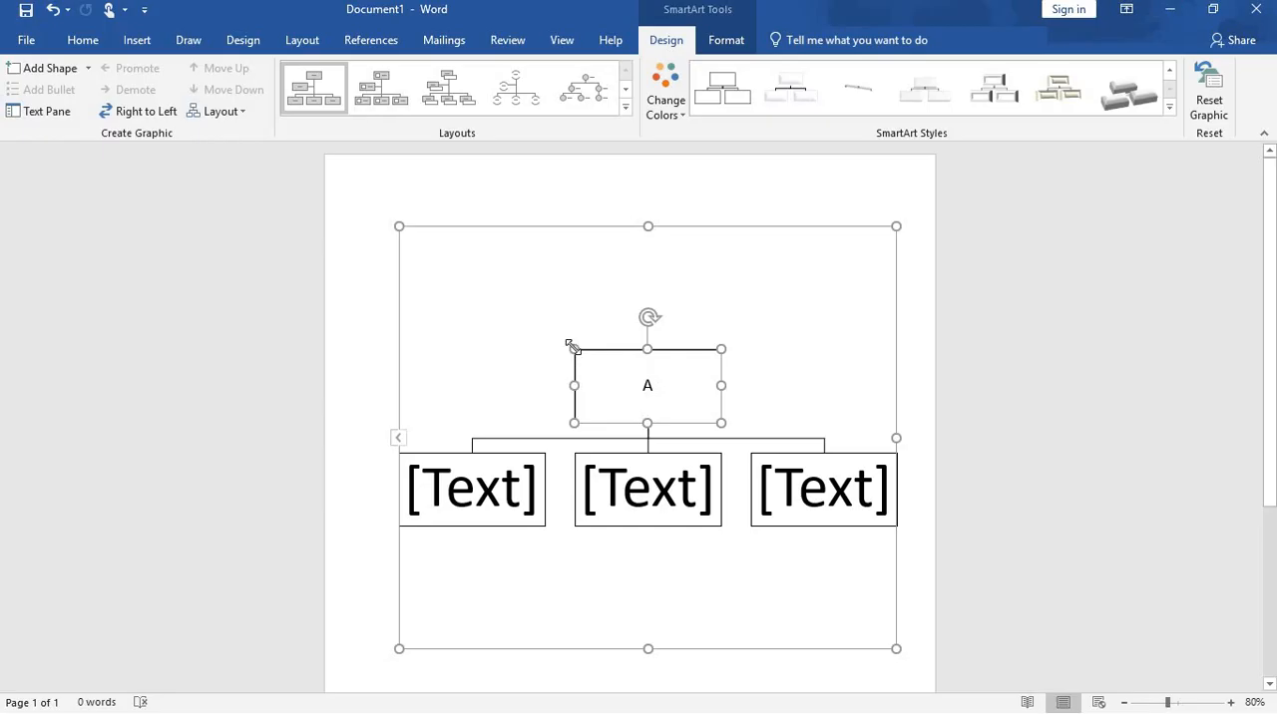
pyautogui.moveTo(573, 349); pyautogui.dragTo(538, 311)
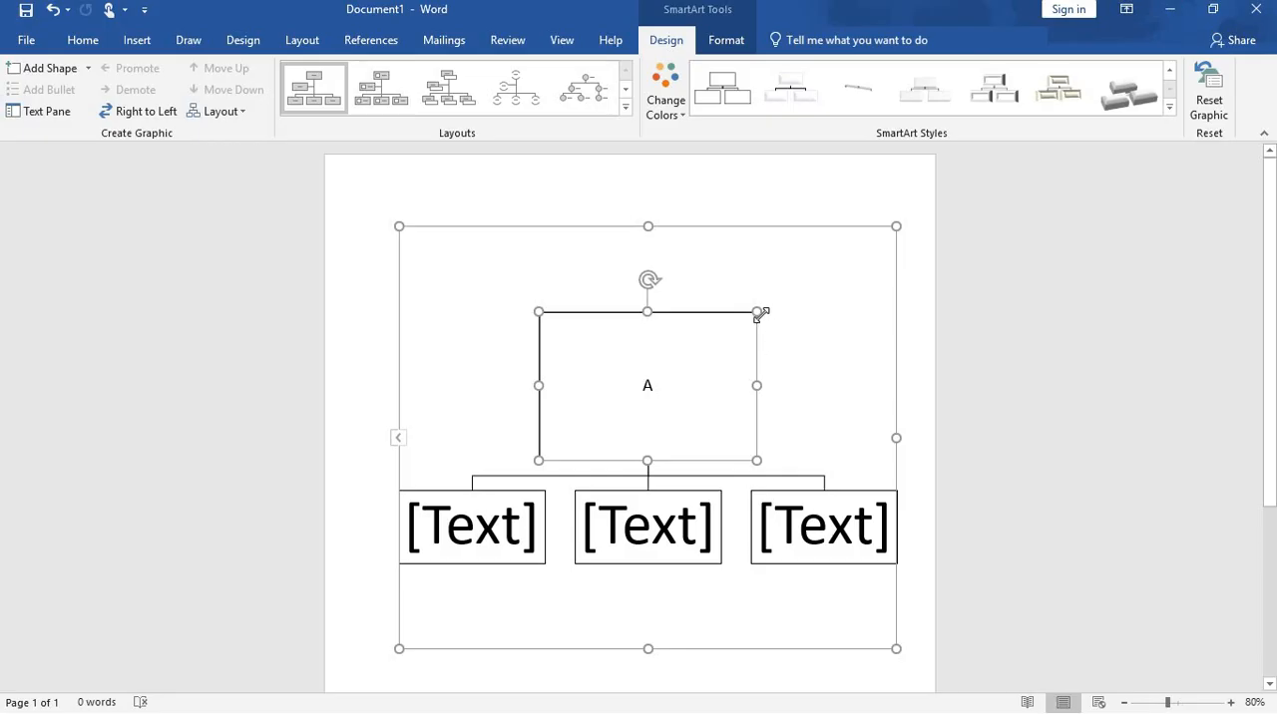
pyautogui.moveTo(758, 301); pyautogui.dragTo(751, 308)
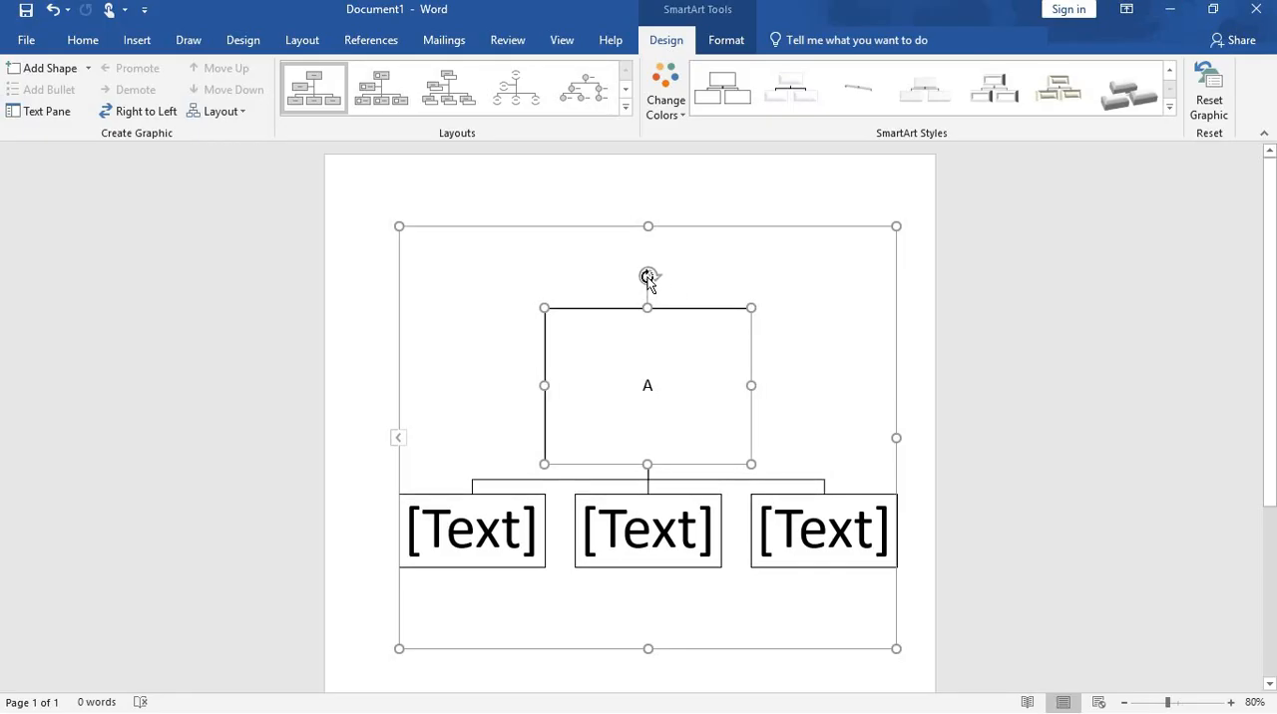
# Step: Tilt the top box "A" slightly counterclockwise and rotate it back upright
pyautogui.moveTo(647, 279); pyautogui.dragTo(632, 300)
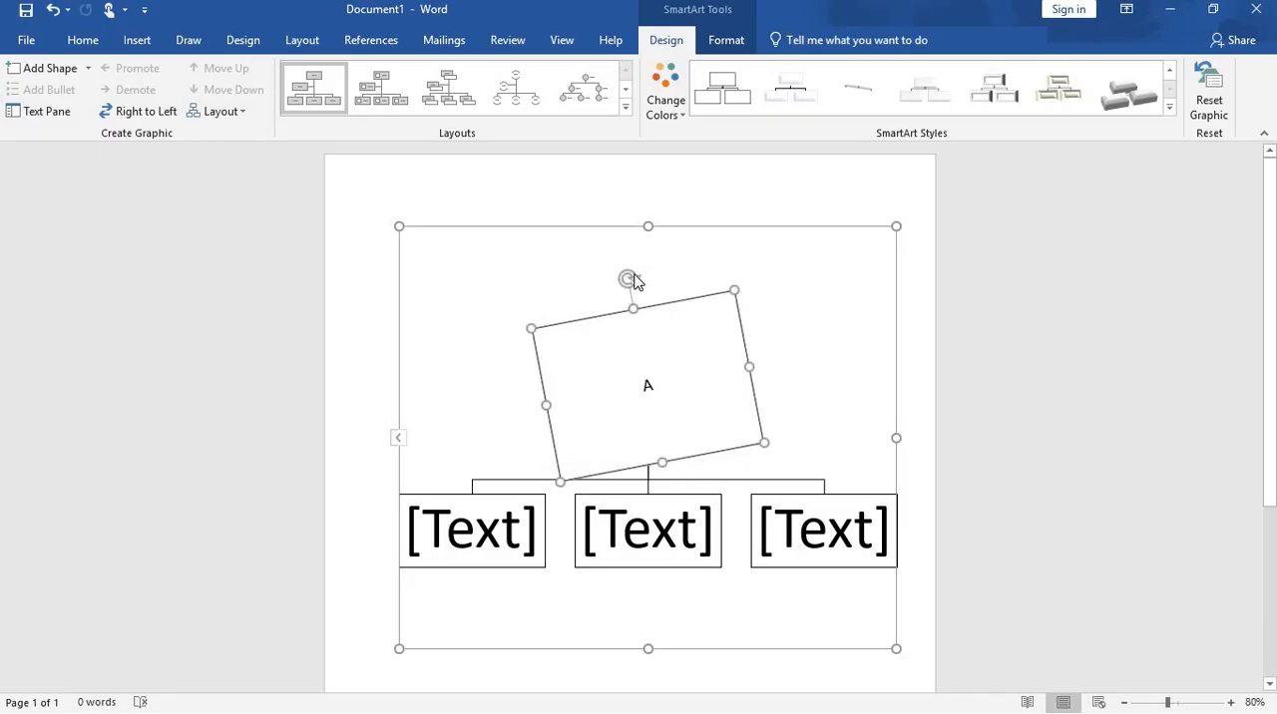
pyautogui.moveTo(629, 280); pyautogui.dragTo(646, 290)
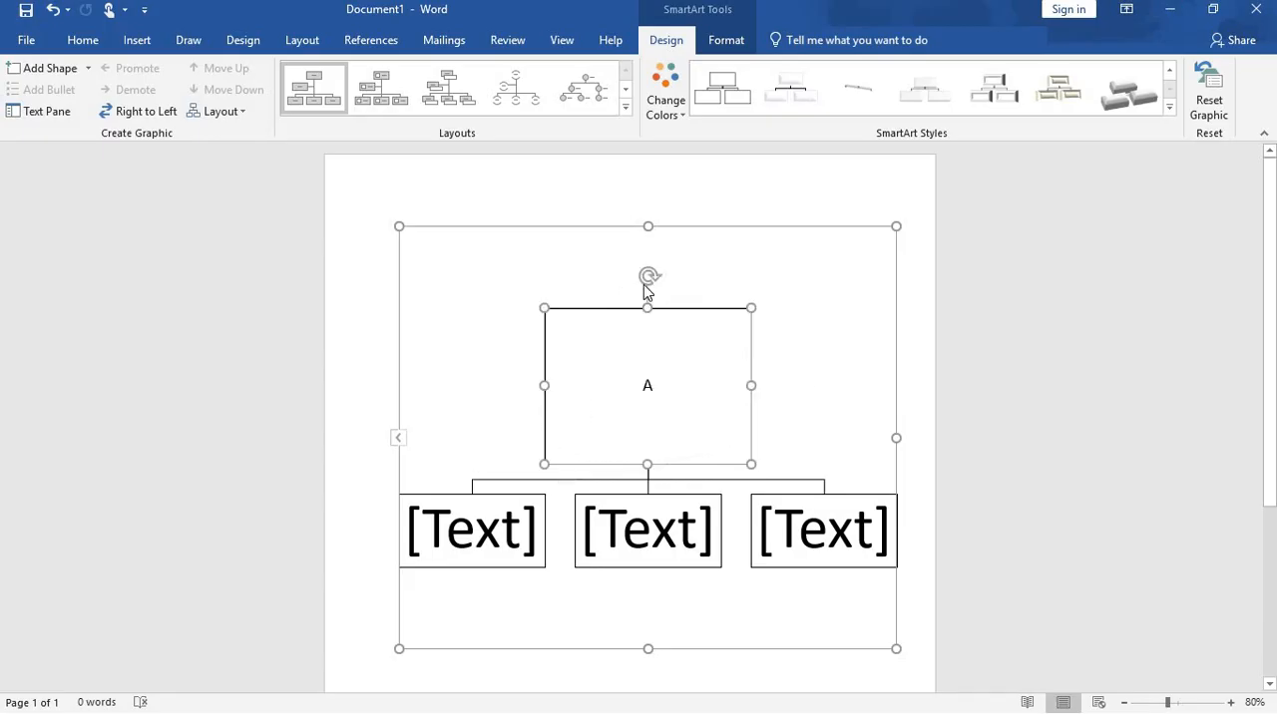
# Step: Add a shape one level below the leftmost box in the chart's second row
pyautogui.click(501, 525)
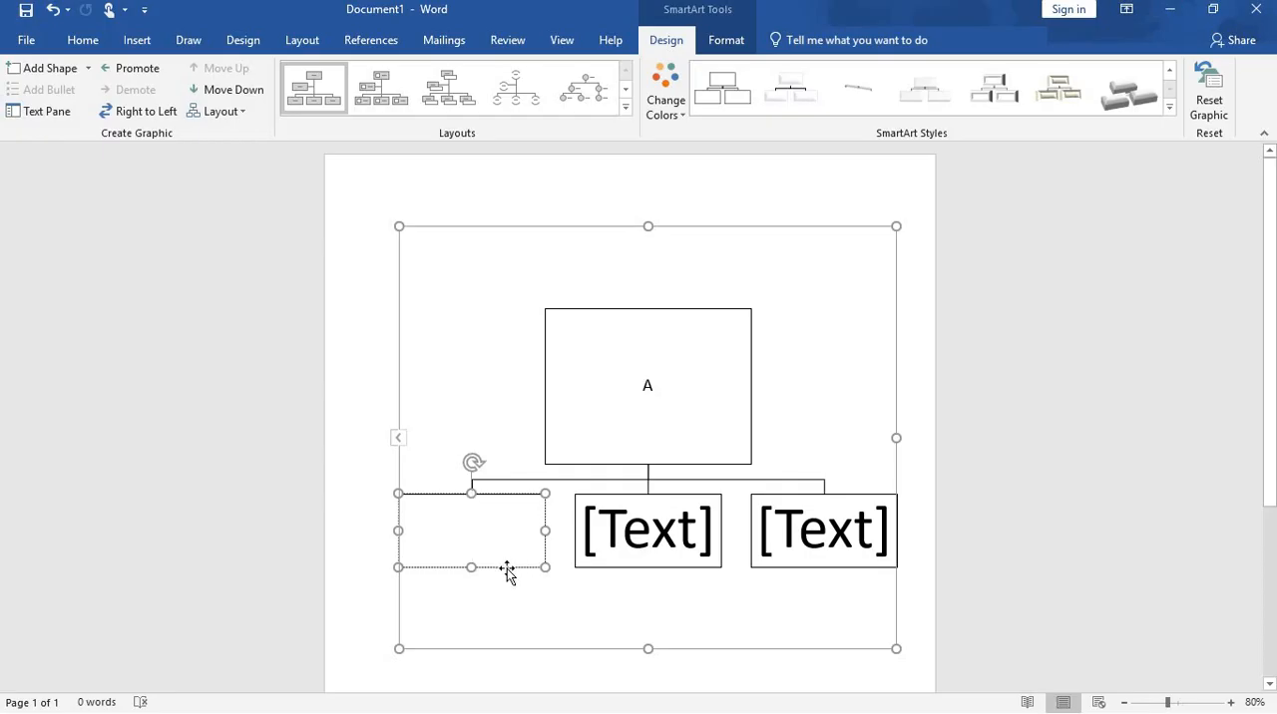
pyautogui.click(88, 70)
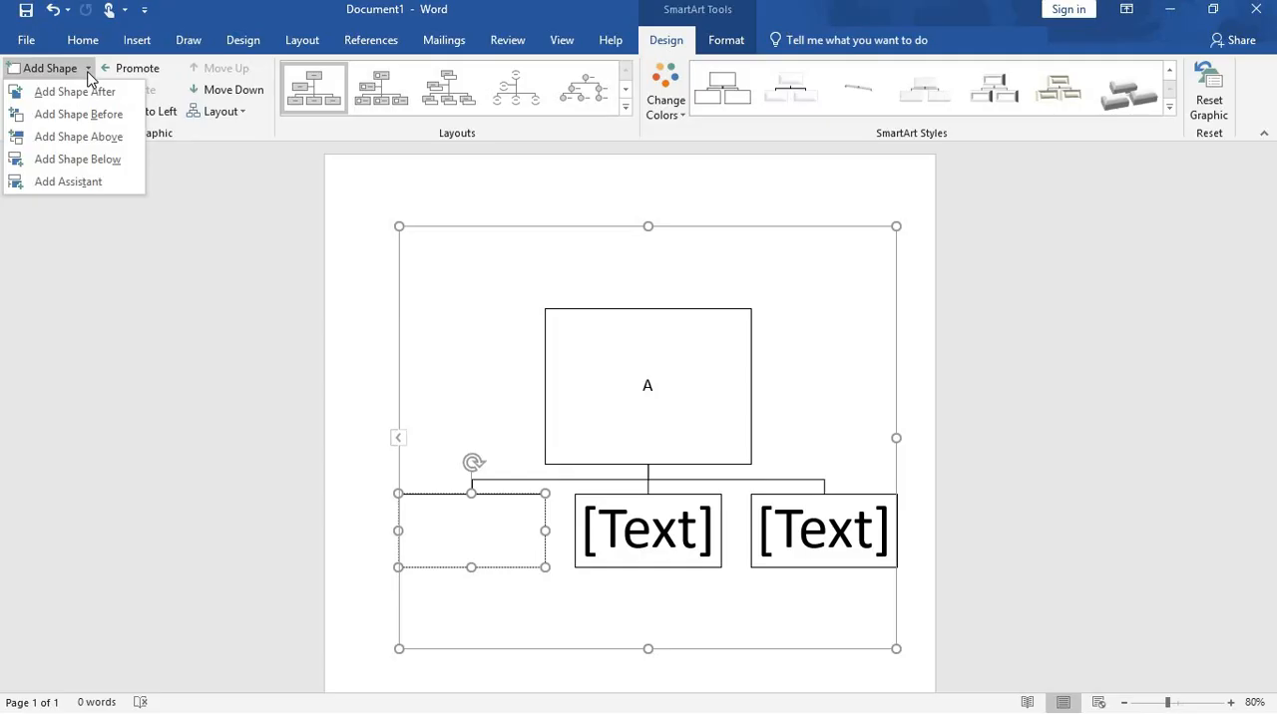
pyautogui.click(78, 160)
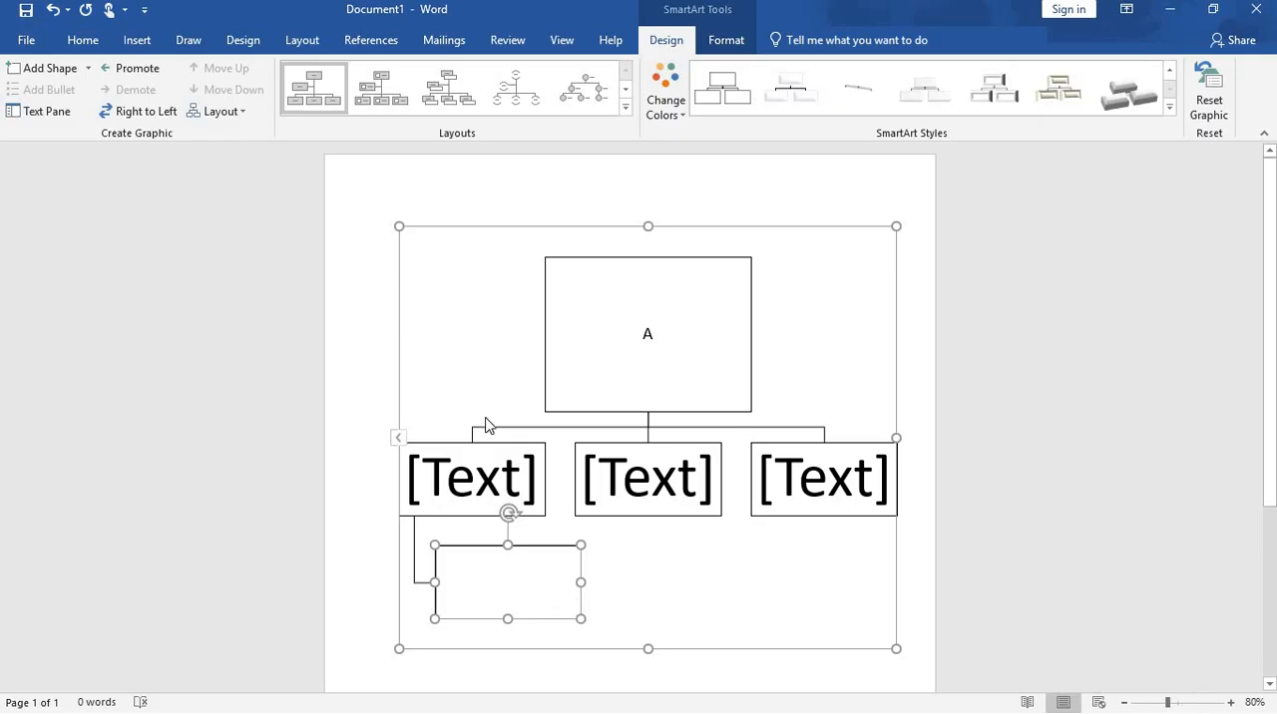
# Step: Add a shape before the middle box in the chart's second row
pyautogui.click(538, 476)
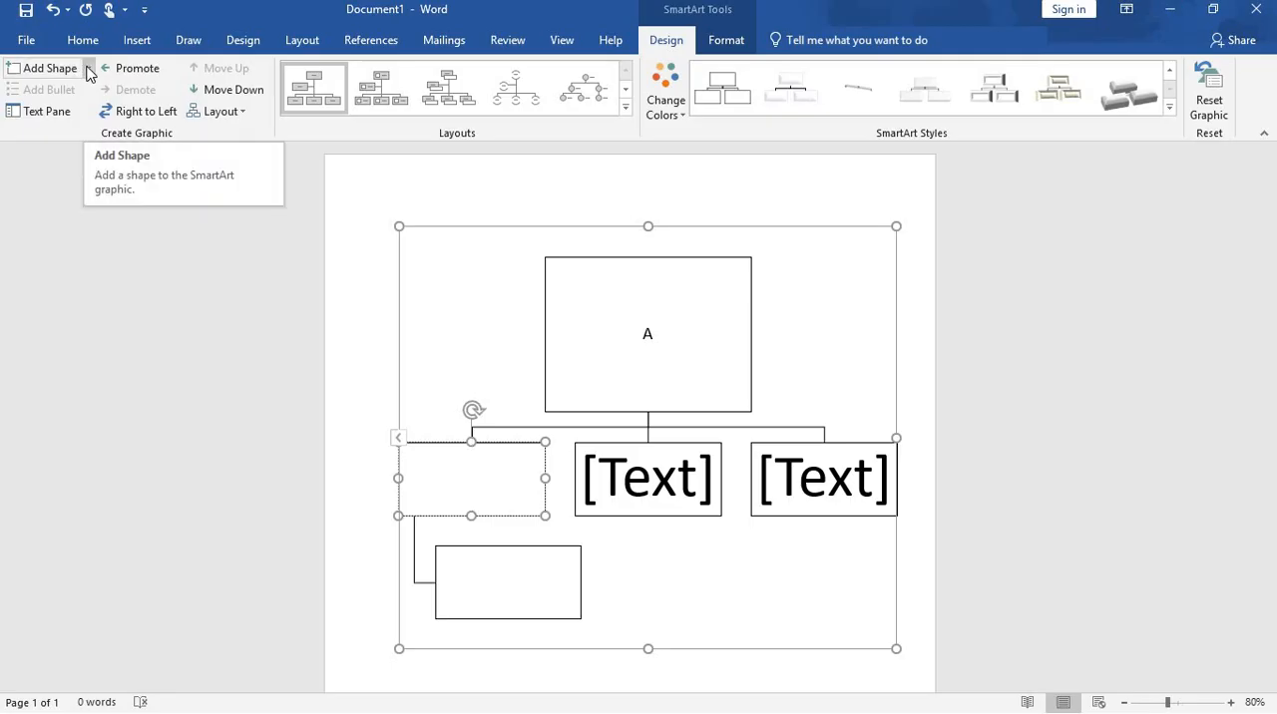
pyautogui.click(676, 481)
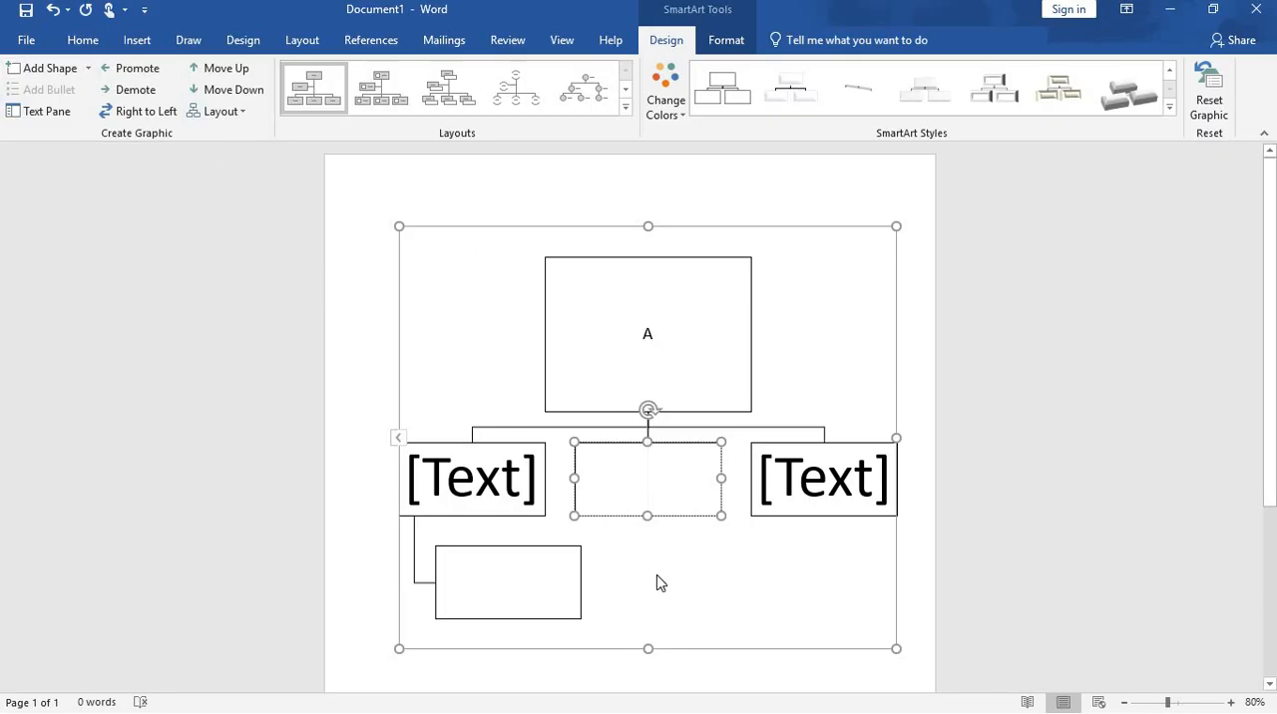
pyautogui.click(88, 70)
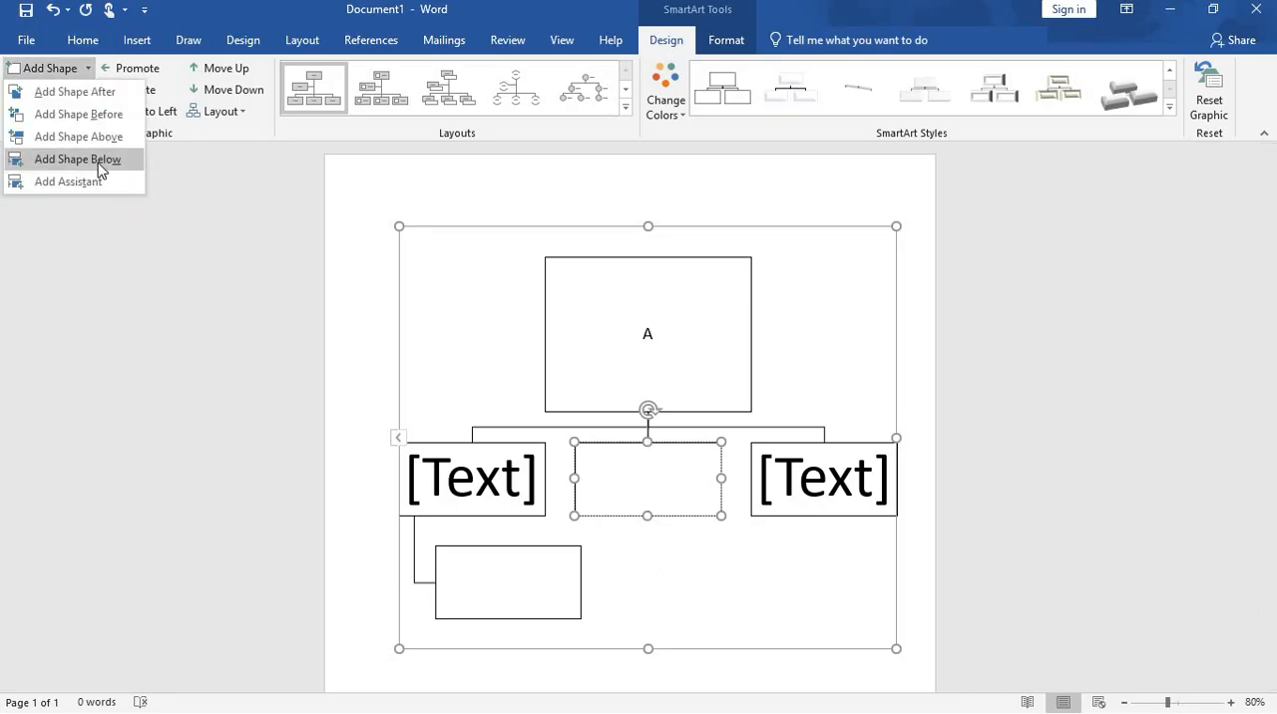
pyautogui.click(117, 123)
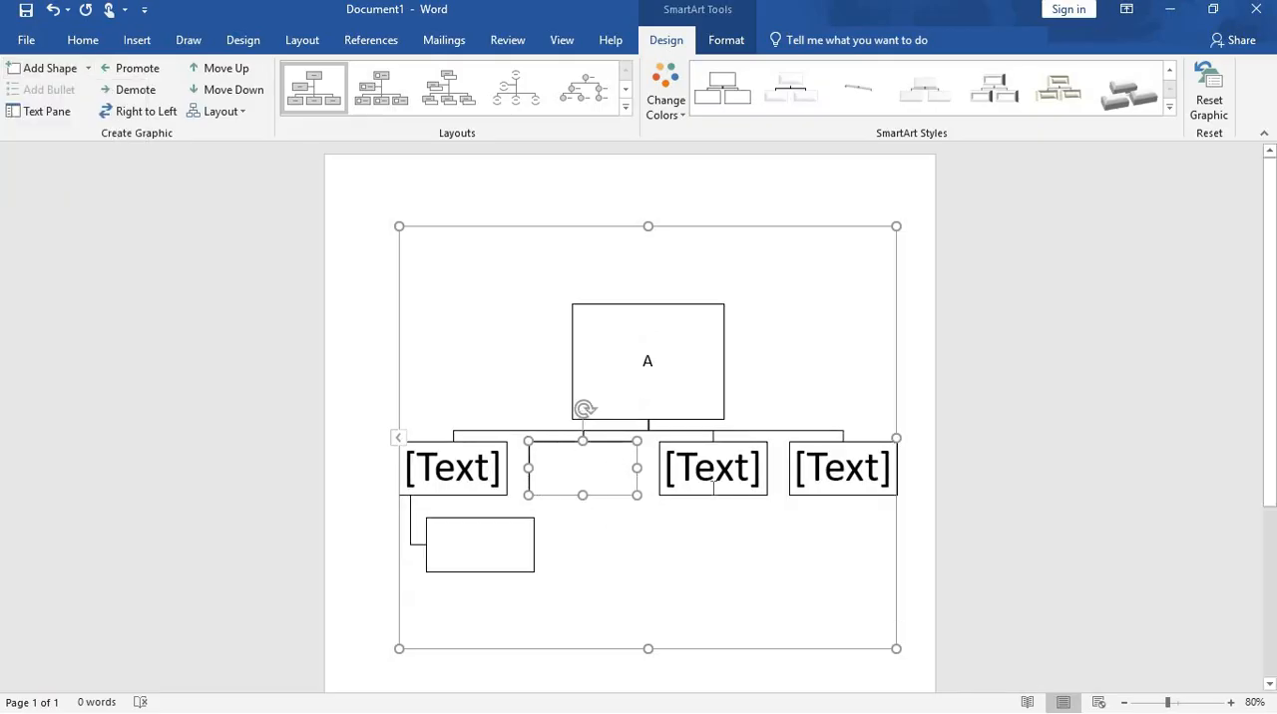
# Step: Delete the entire SmartArt organization chart from the page
pyautogui.click(897, 336)
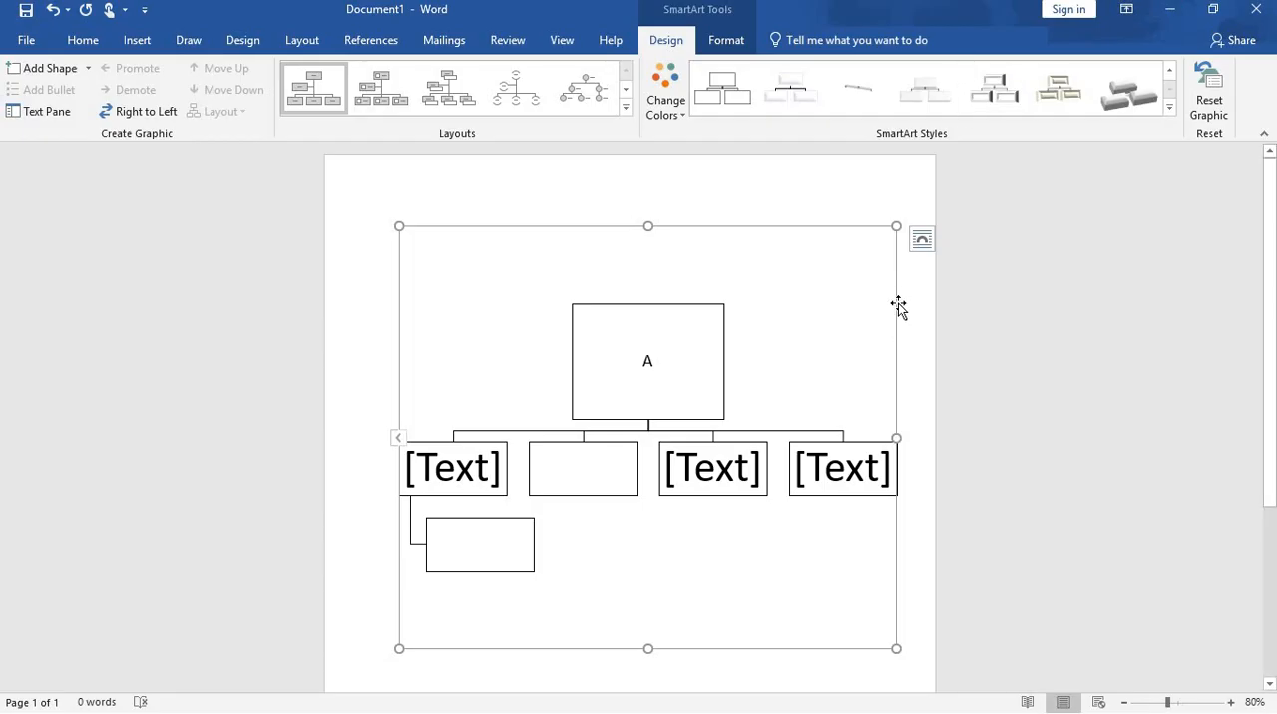
pyautogui.press('Delete')
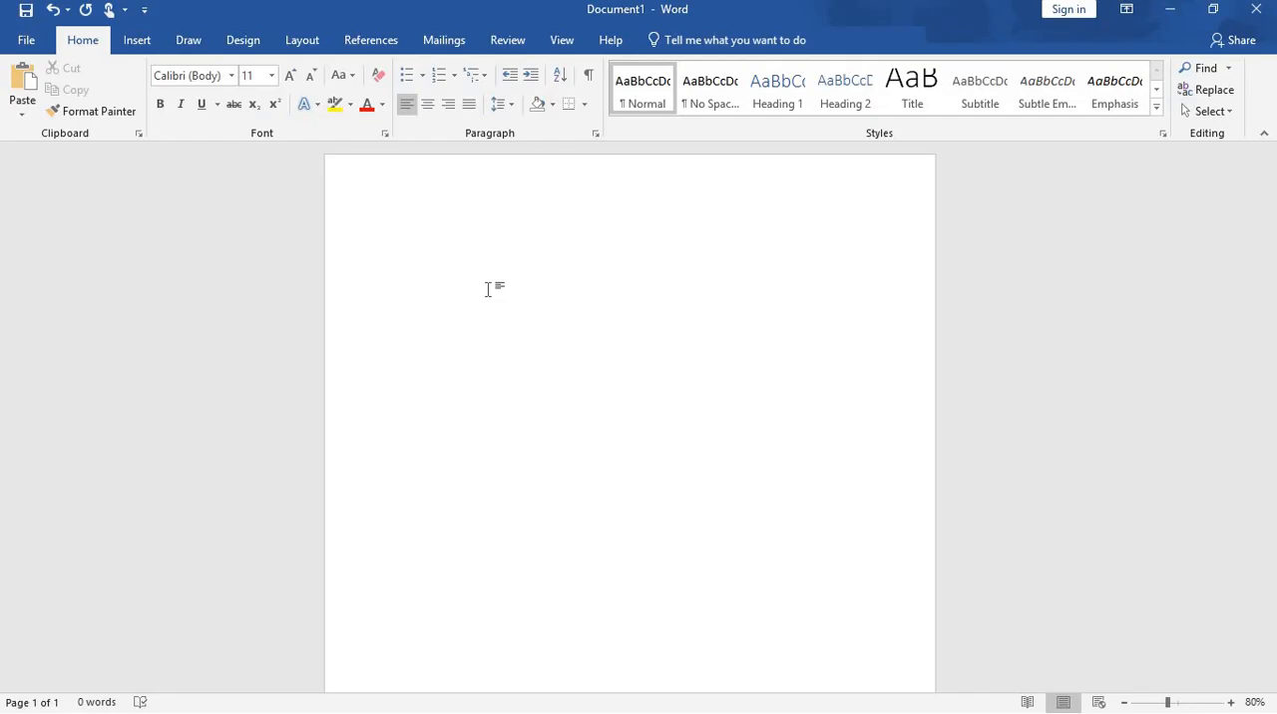
# Step: Enter the title OWNER on the first line of the empty page and center it
pyautogui.write('ow')
pyautogui.moveTo(395, 231); pyautogui.dragTo(439, 232)
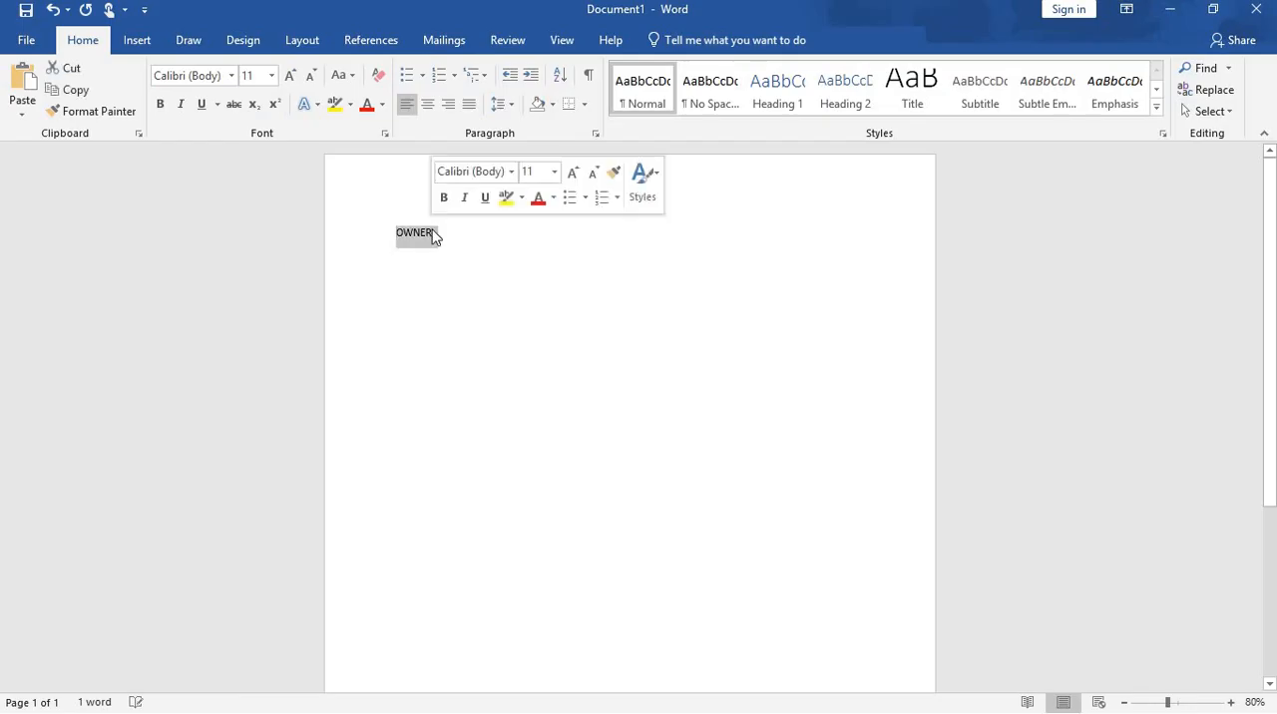
pyautogui.click(429, 106)
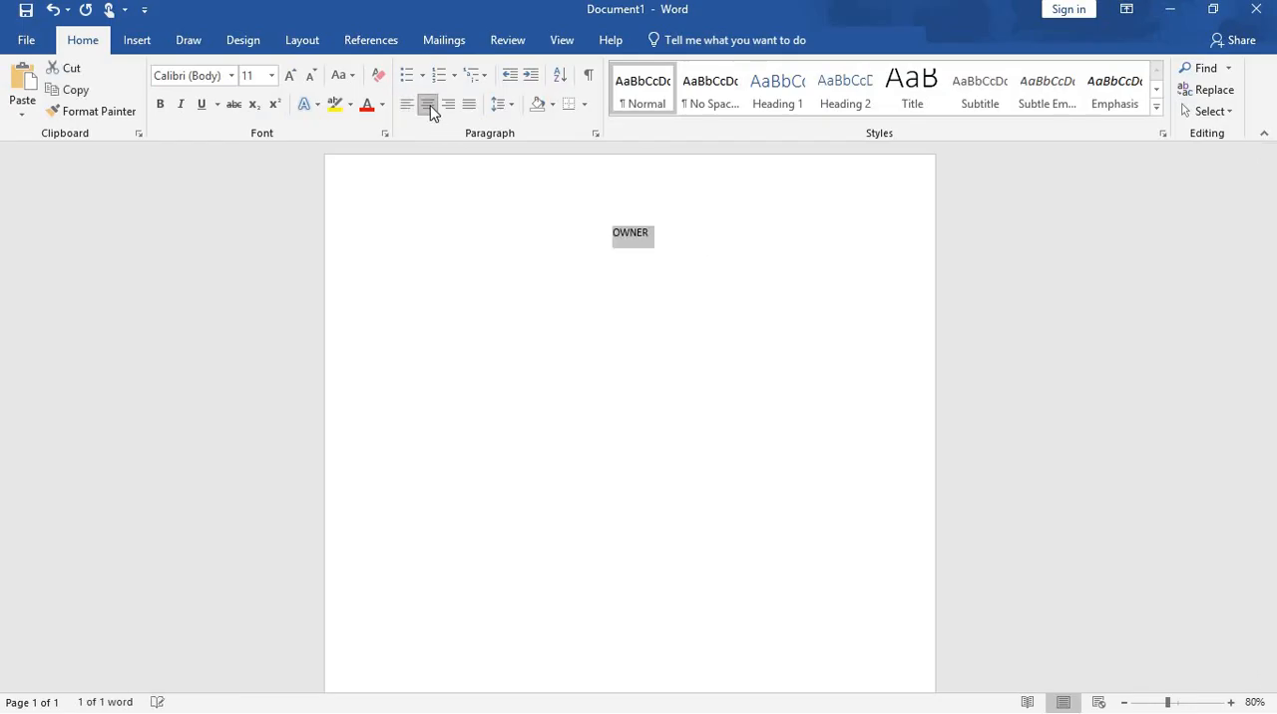
# Step: Add the titles CEO and MANAGER below OWNER, leaving two blank lines before each
pyautogui.click(672, 243)
pyautogui.press('Return')
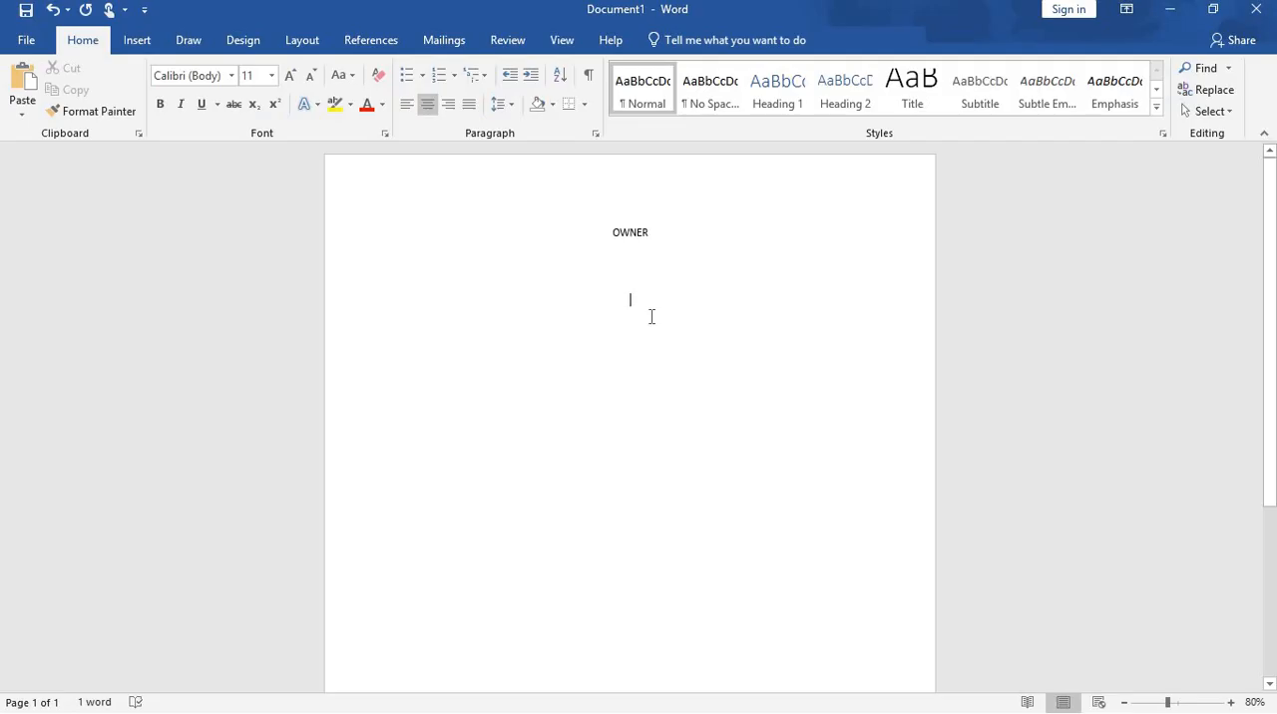
pyautogui.write('CE')
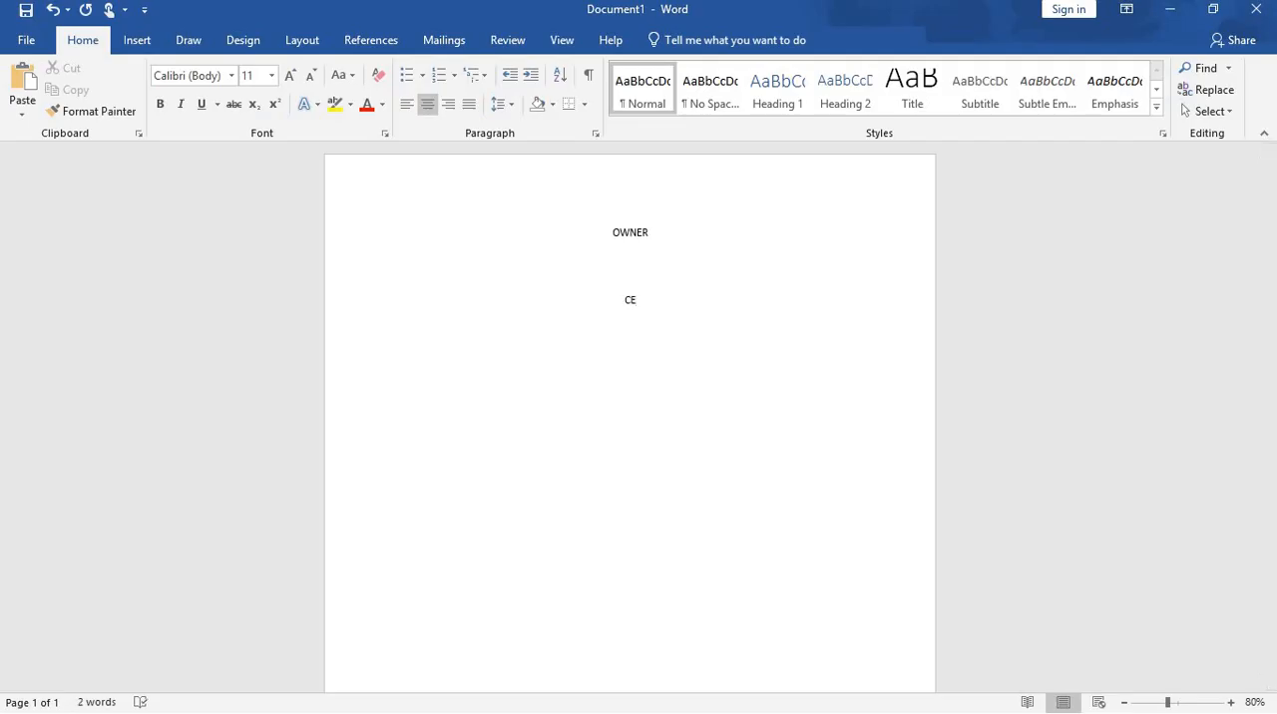
pyautogui.write('O   M')
pyautogui.write('ANA')
pyautogui.write('GER')
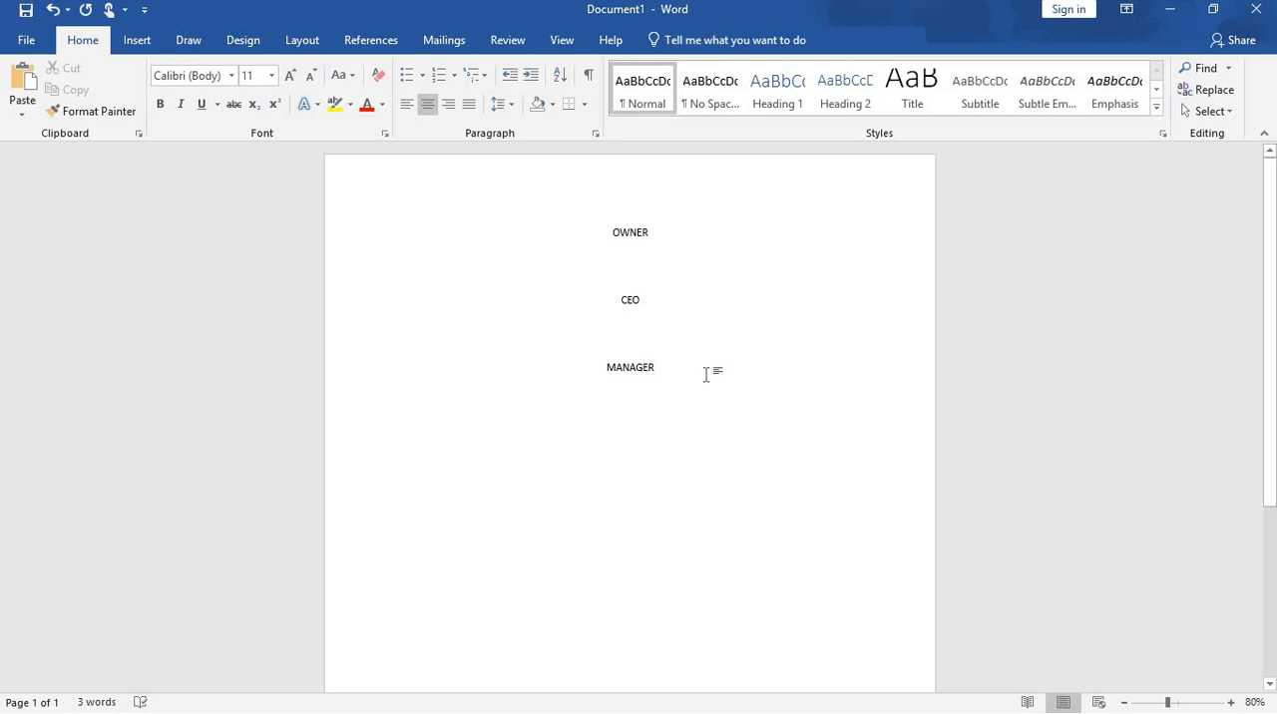
# Step: Add the title SECRETARY below MANAGER, leaving two blank lines between them
pyautogui.press('Return')
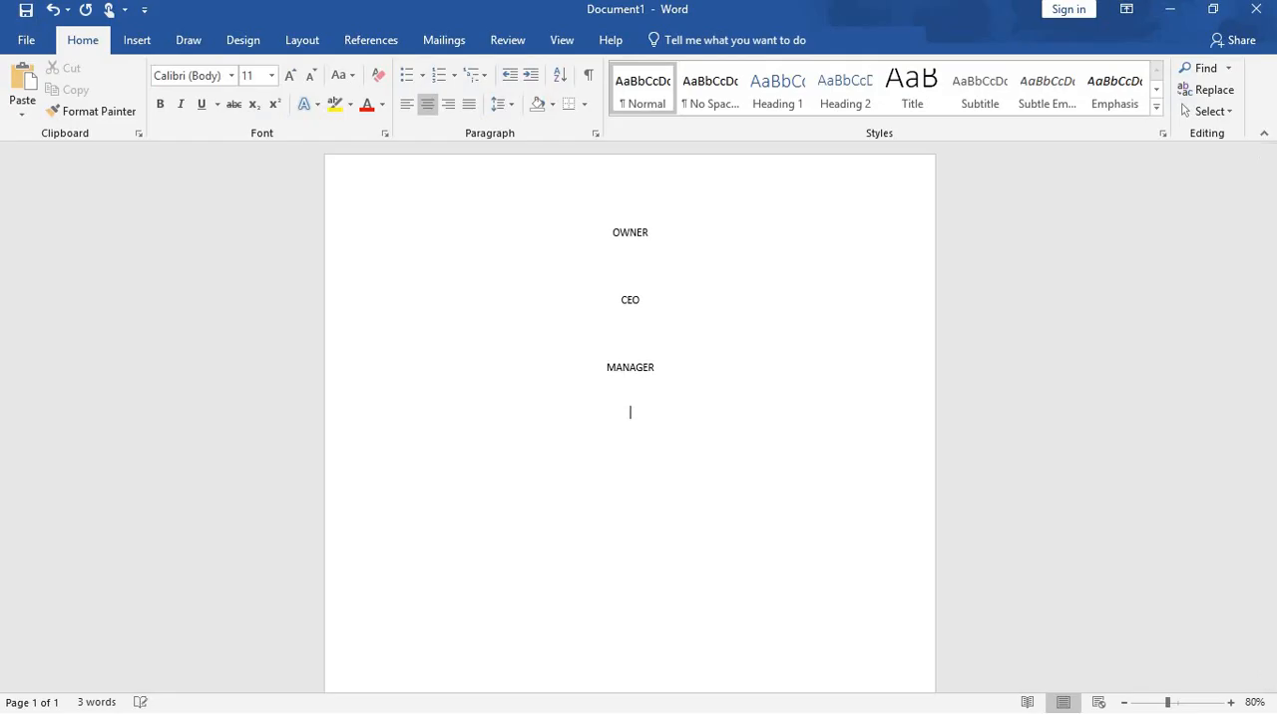
pyautogui.write('SECRETARY')
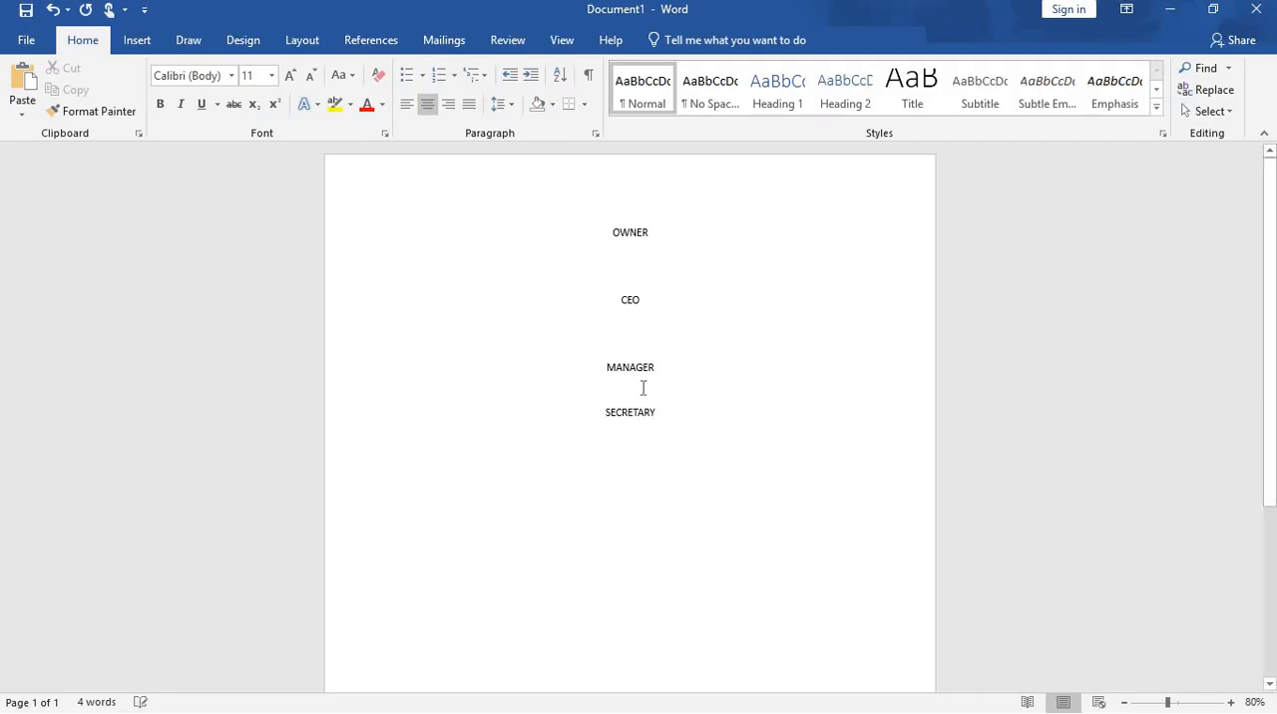
pyautogui.press('Home')
pyautogui.press('Return')
# Step: Make the four titles from OWNER to SECRETARY bold
pyautogui.moveTo(607, 233); pyautogui.dragTo(630, 523)
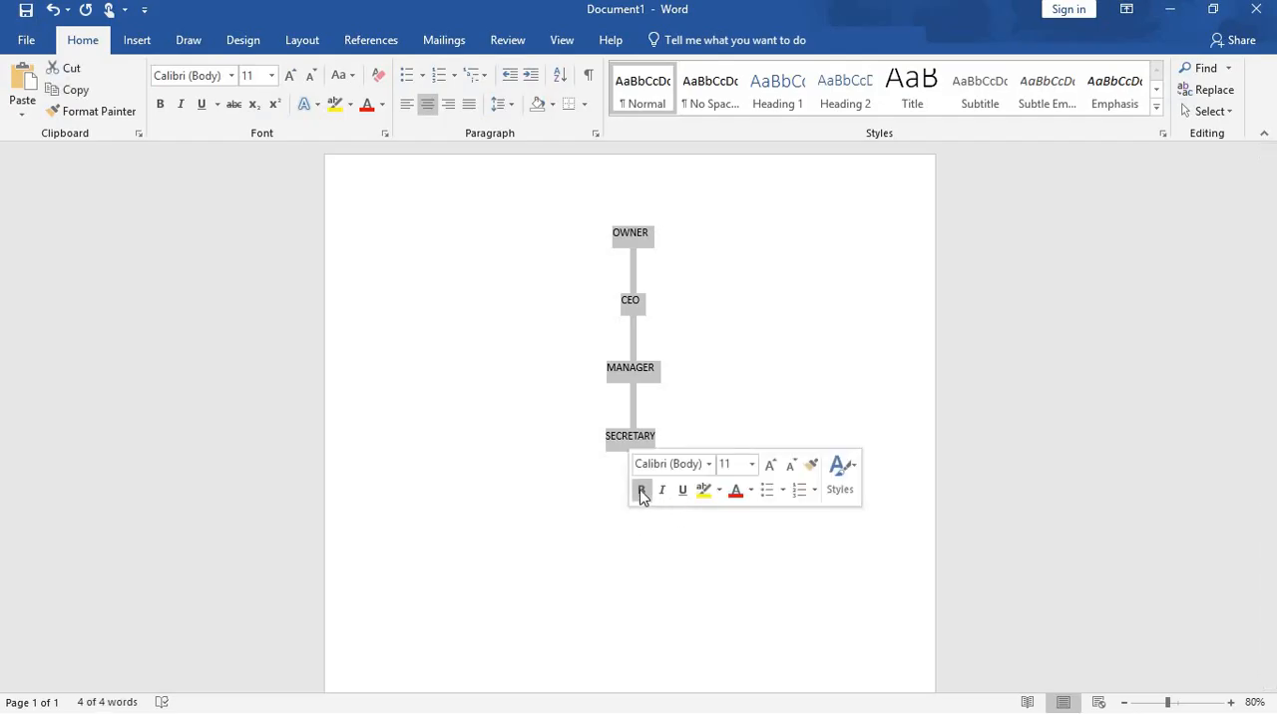
pyautogui.click(641, 490)
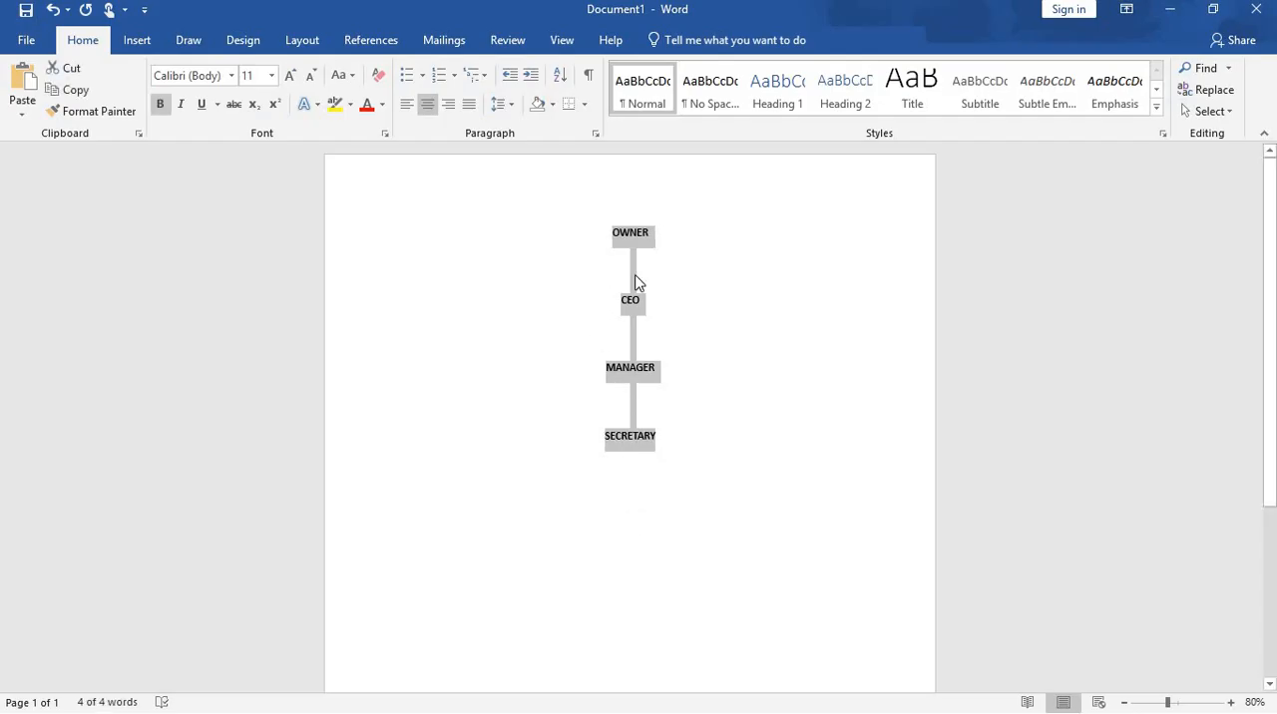
pyautogui.click(633, 282)
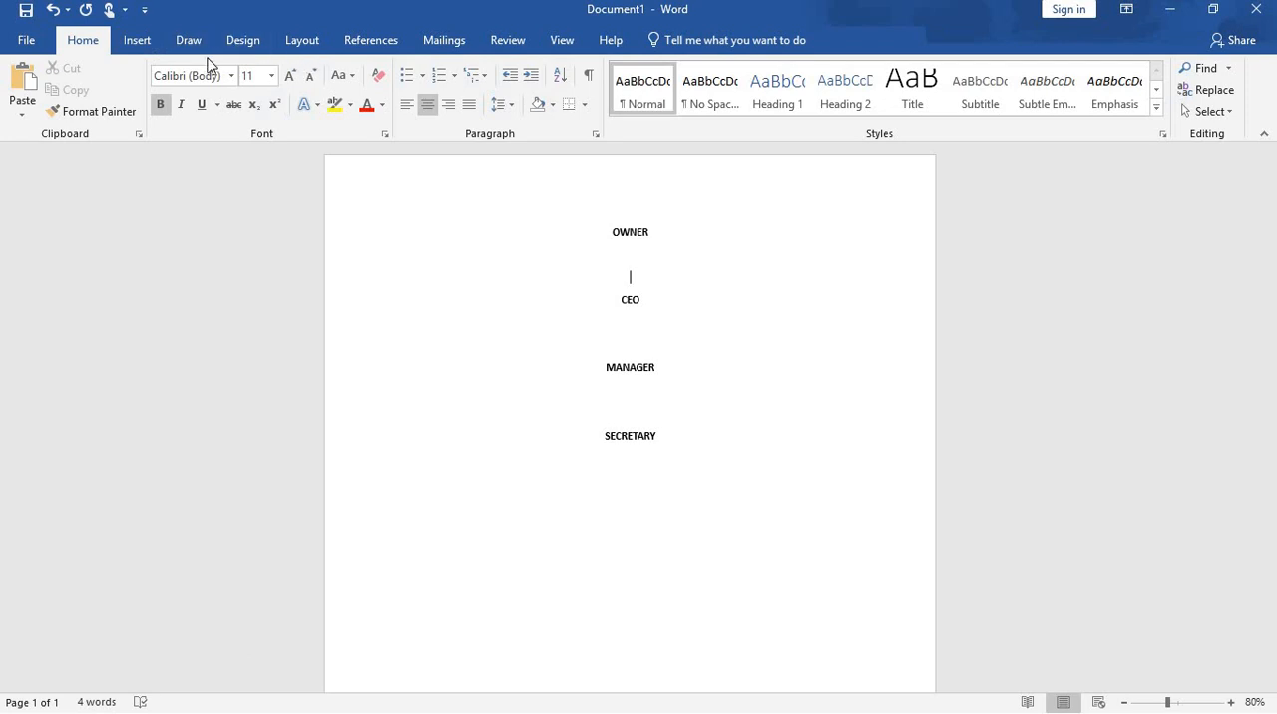
# Step: Try to draw a down block arrow between OWNER and CEO
pyautogui.click(137, 45)
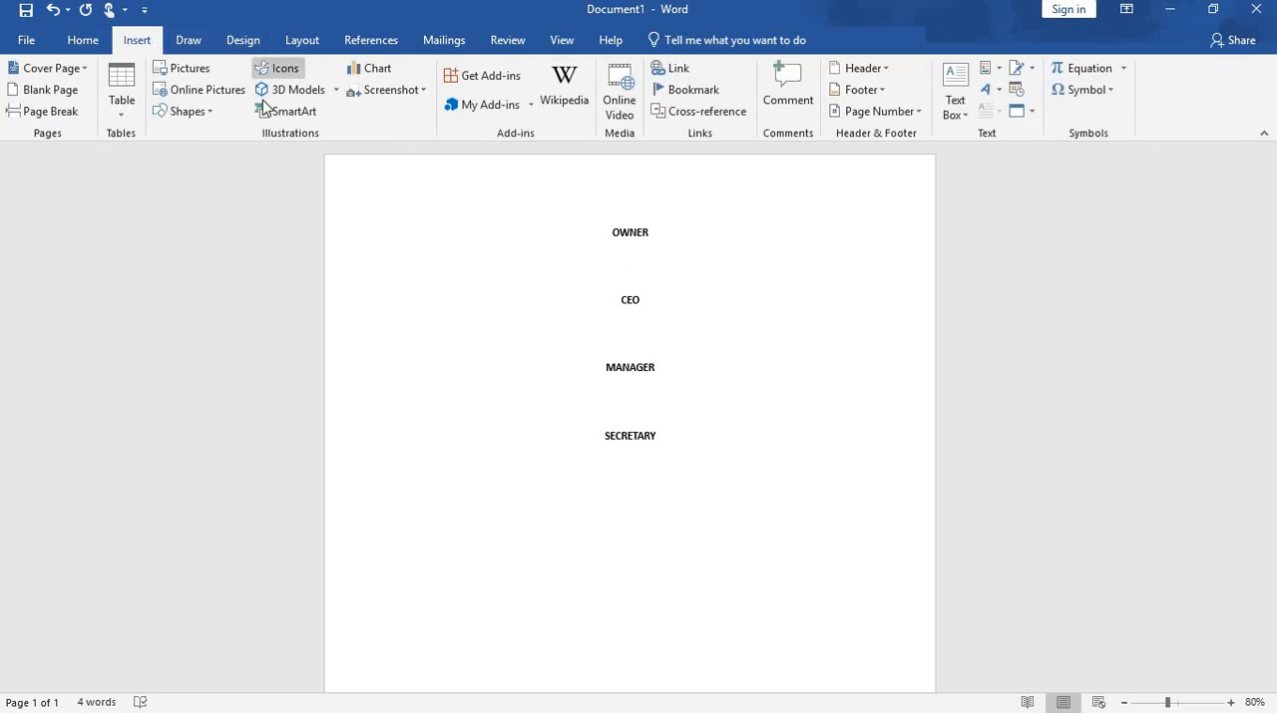
pyautogui.click(189, 112)
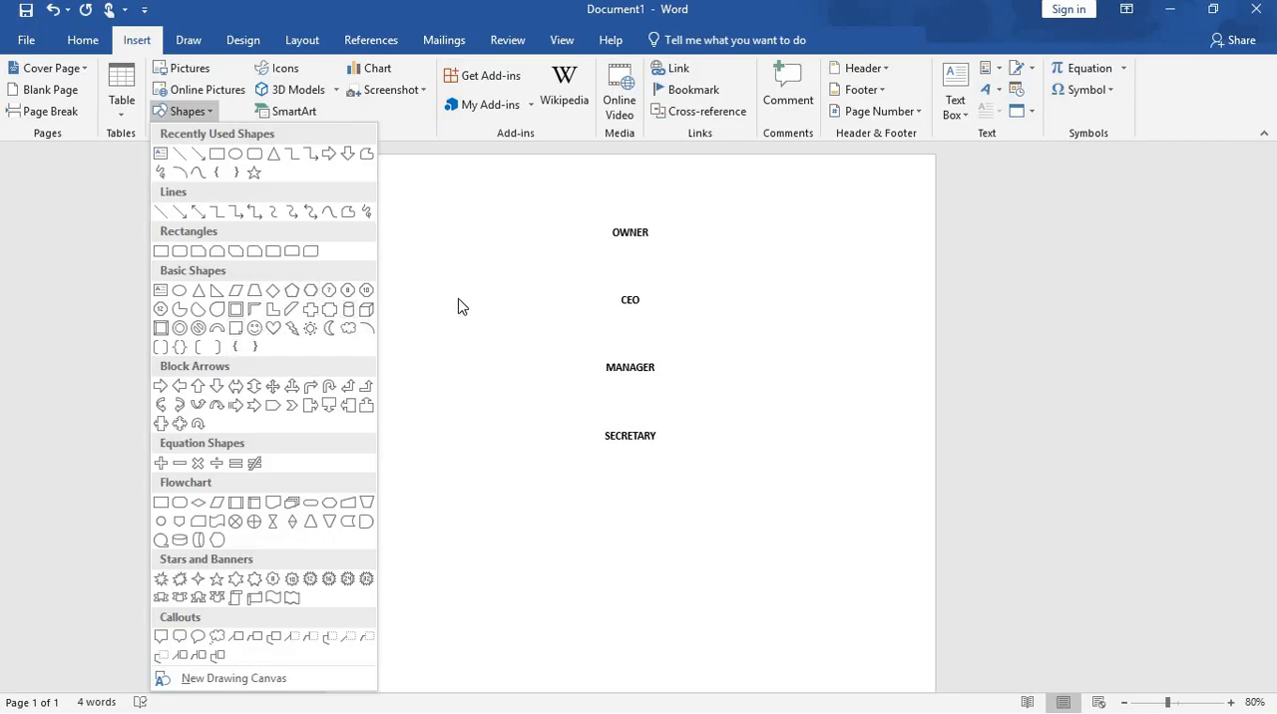
pyautogui.click(216, 390)
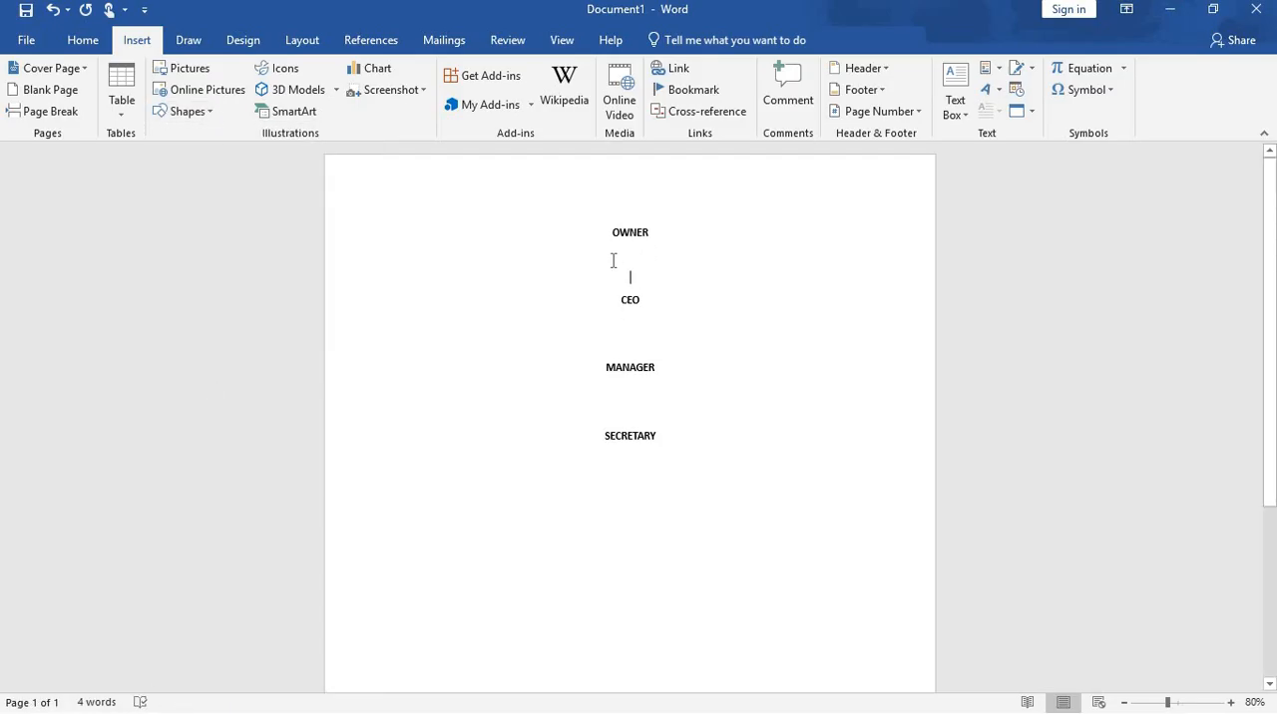
pyautogui.moveTo(629, 248); pyautogui.dragTo(637, 294)
# Step: Draw a down block arrow between CEO and MANAGER, about 0.48" high and 0.25" wide
pyautogui.click(205, 111)
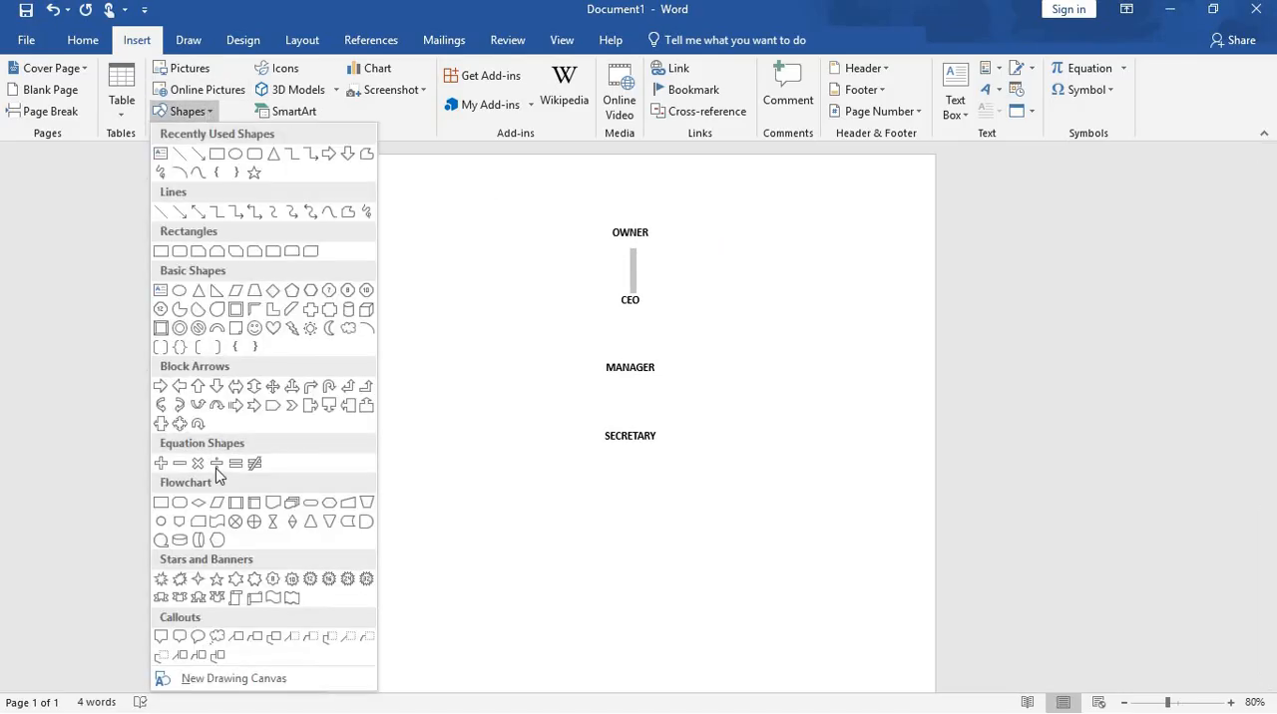
pyautogui.click(213, 391)
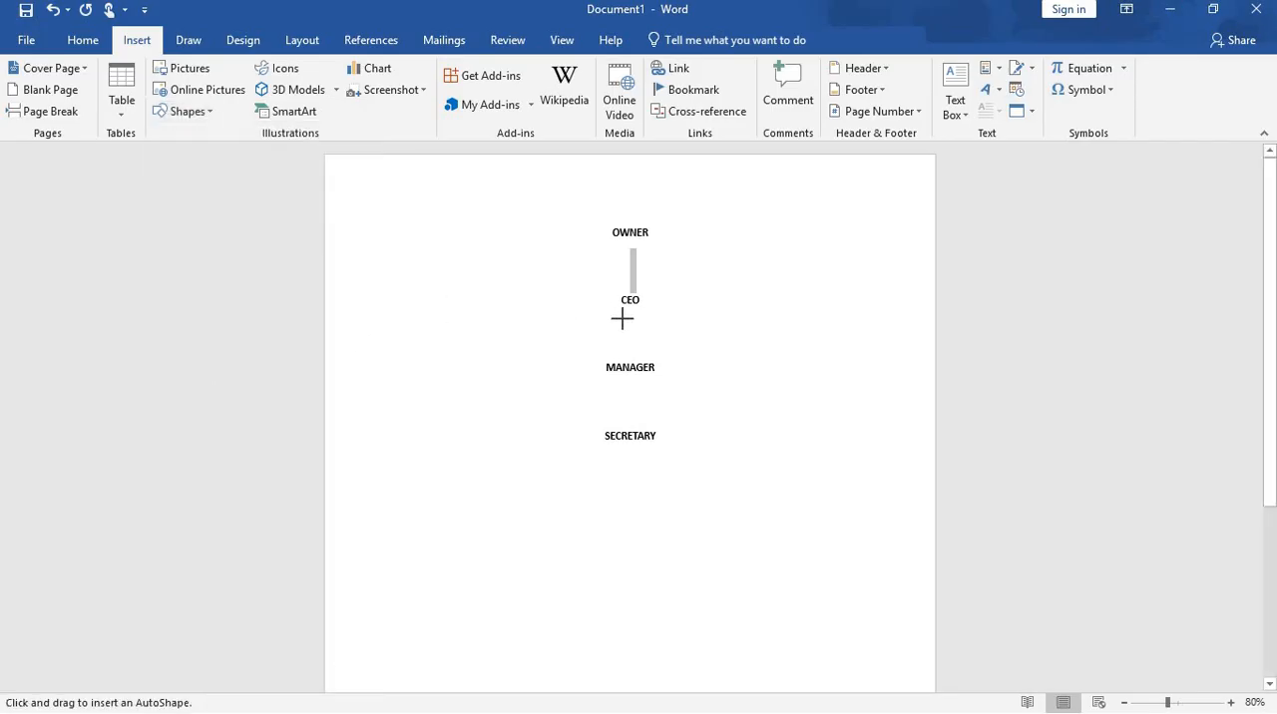
pyautogui.moveTo(627, 325); pyautogui.dragTo(643, 355)
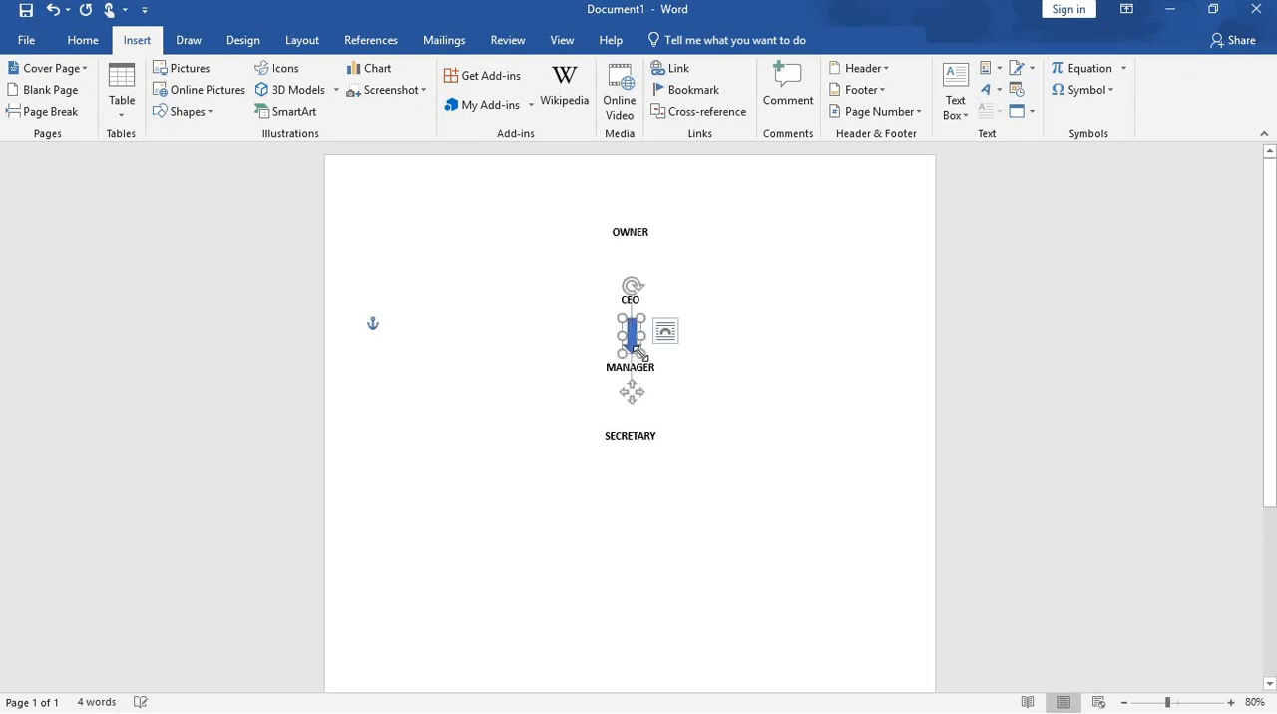
pyautogui.click(673, 420)
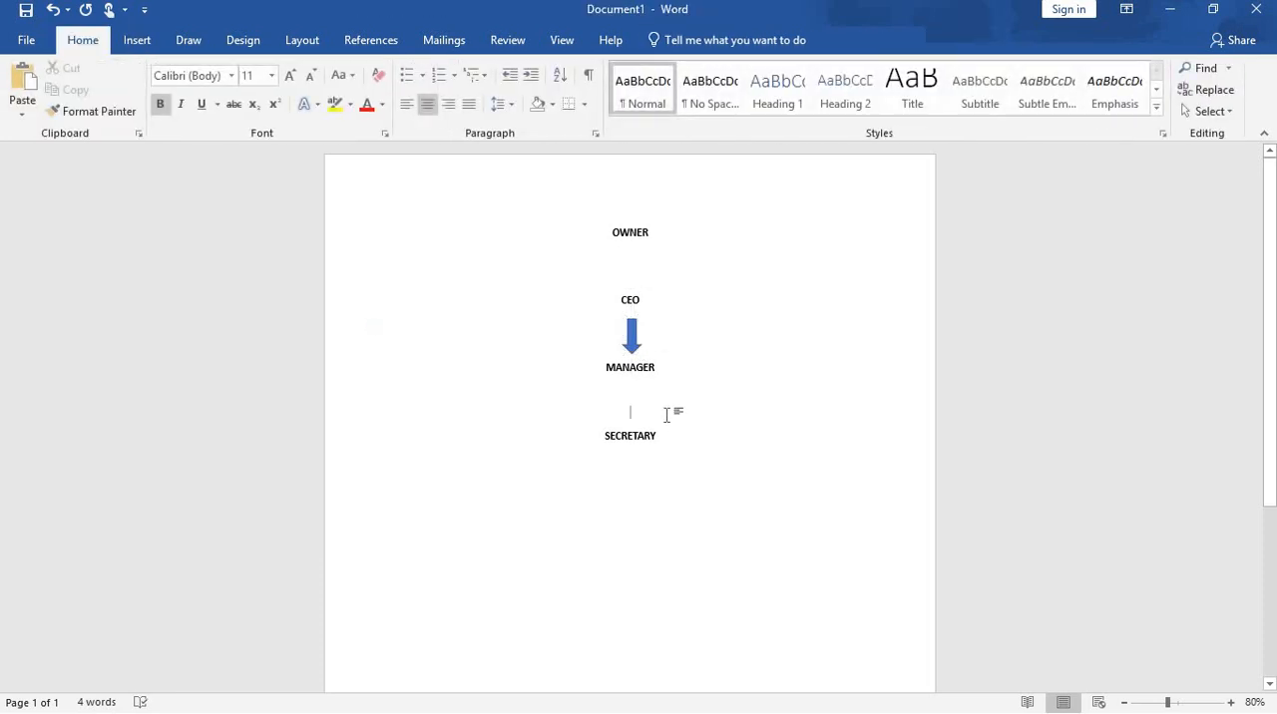
# Step: Enlarge the arrow below CEO to about 0.61" high and 0.31" wide and center it between CEO and MANAGER
pyautogui.click(633, 335)
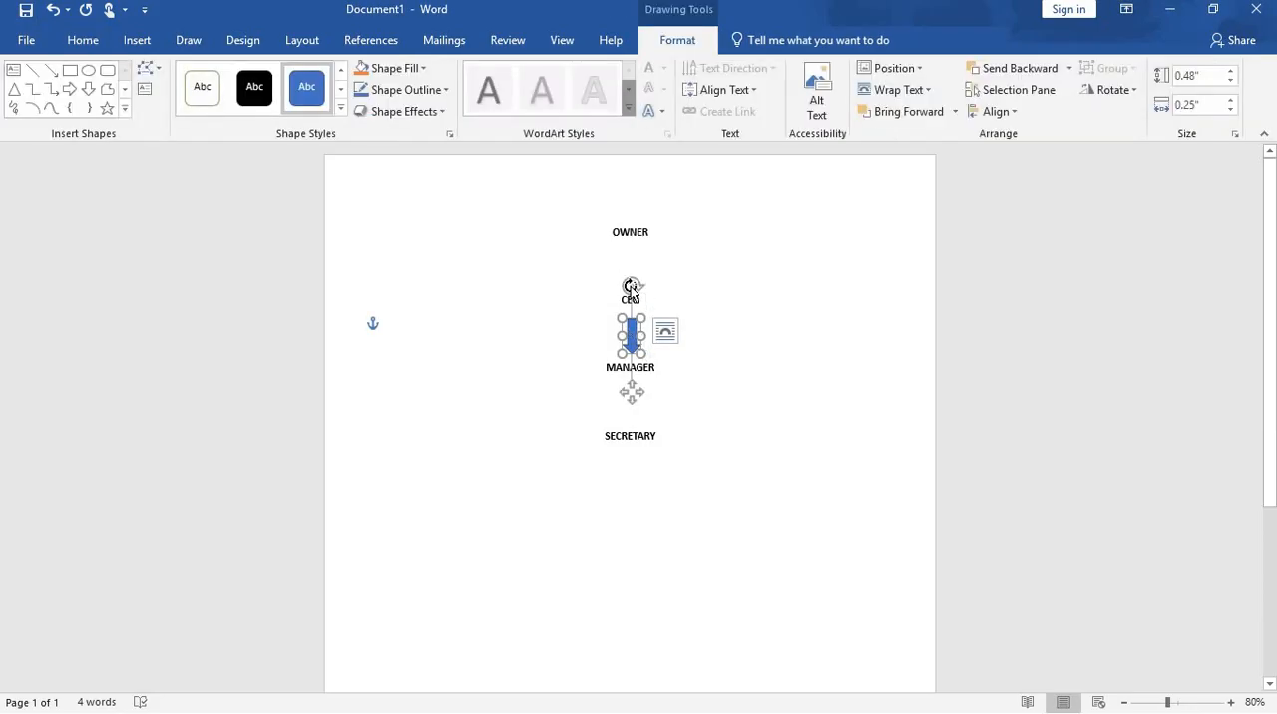
pyautogui.moveTo(630, 290)
pyautogui.mouseDown()
pyautogui.moveTo(652, 293)
pyautogui.moveTo(631, 289)
pyautogui.moveTo(646, 309)
pyautogui.mouseUp()
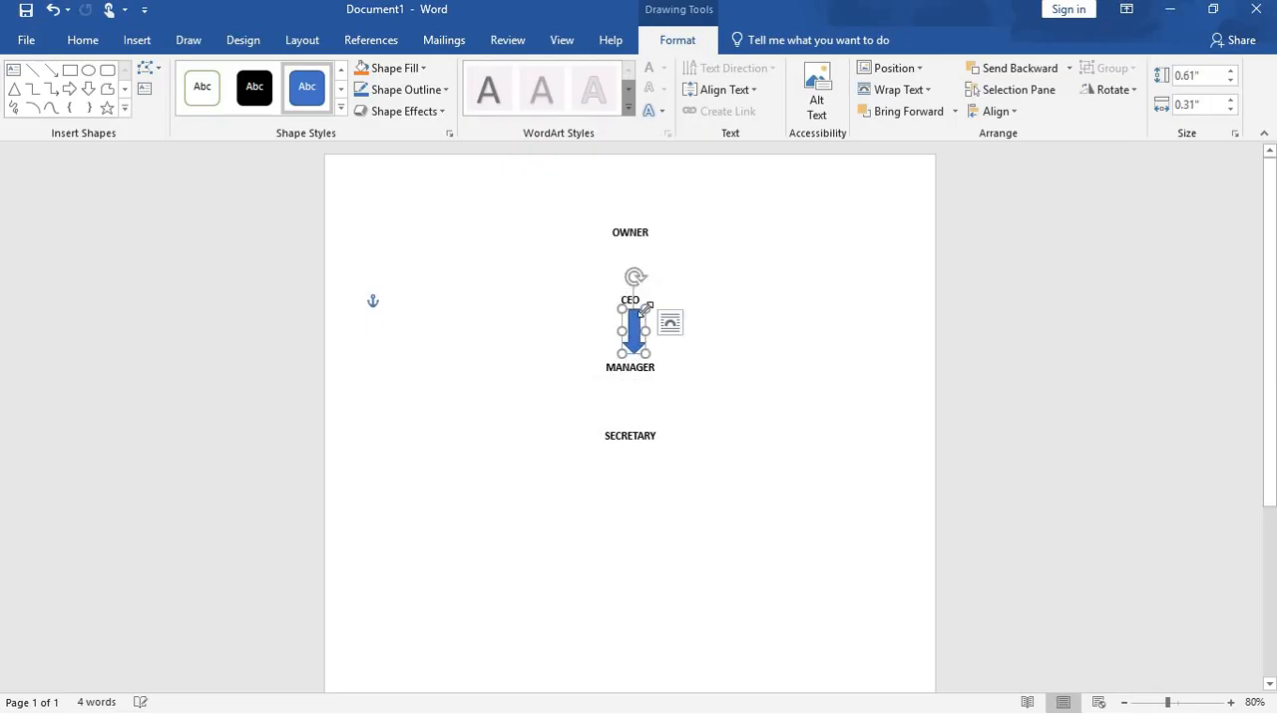
pyautogui.click(638, 397)
pyautogui.click(632, 329)
pyautogui.moveTo(622, 324); pyautogui.dragTo(620, 324)
pyautogui.click(636, 259)
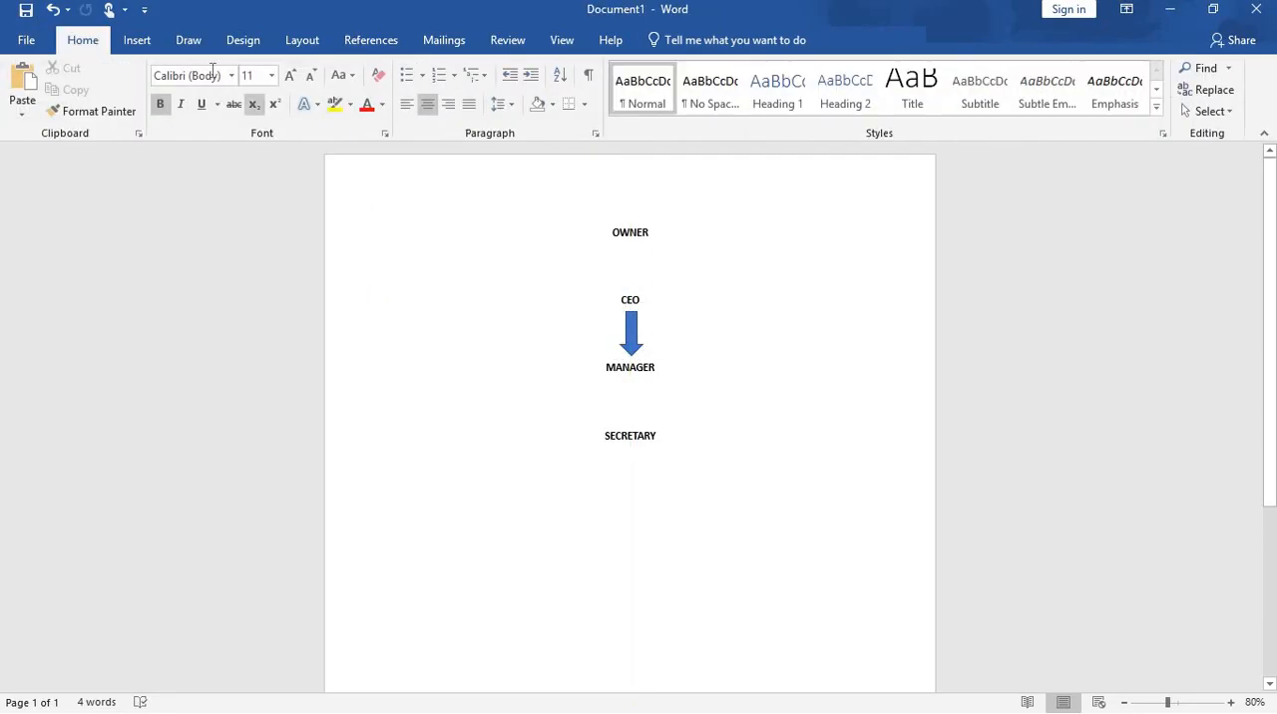
# Step: Draw a down block arrow between OWNER and CEO, about 0.57" high and 0.22" wide
pyautogui.click(140, 43)
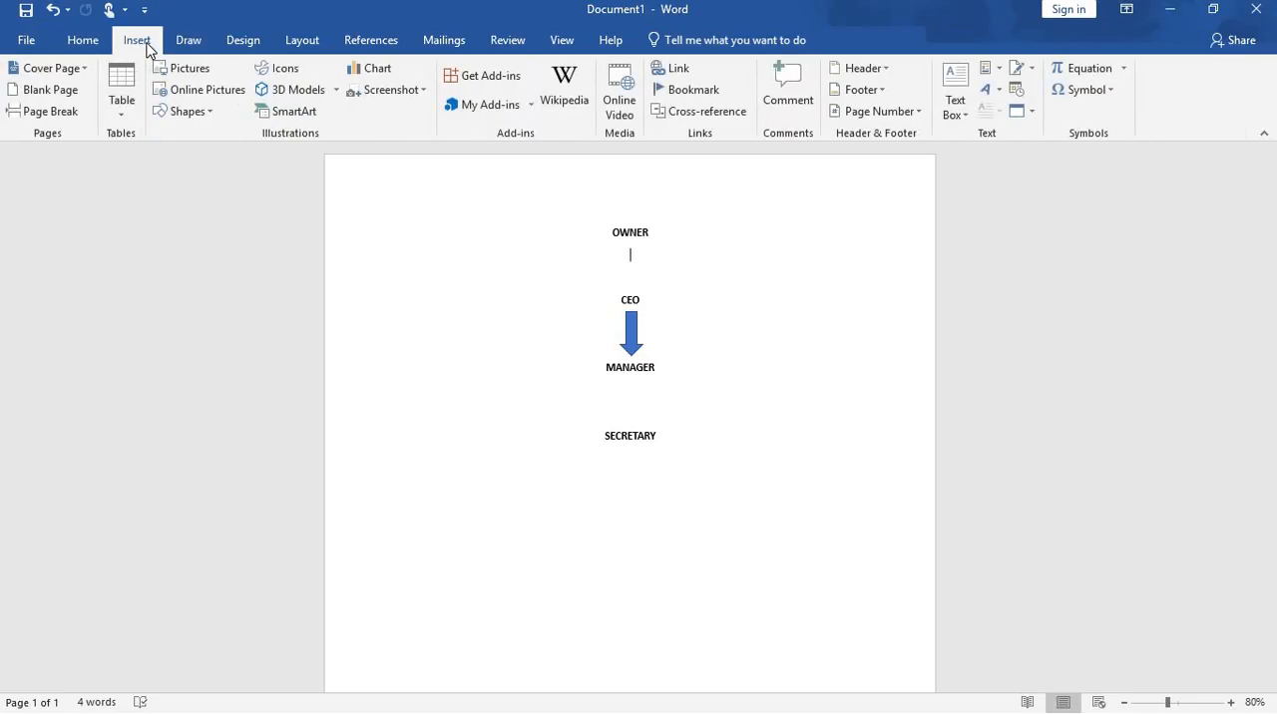
pyautogui.click(212, 110)
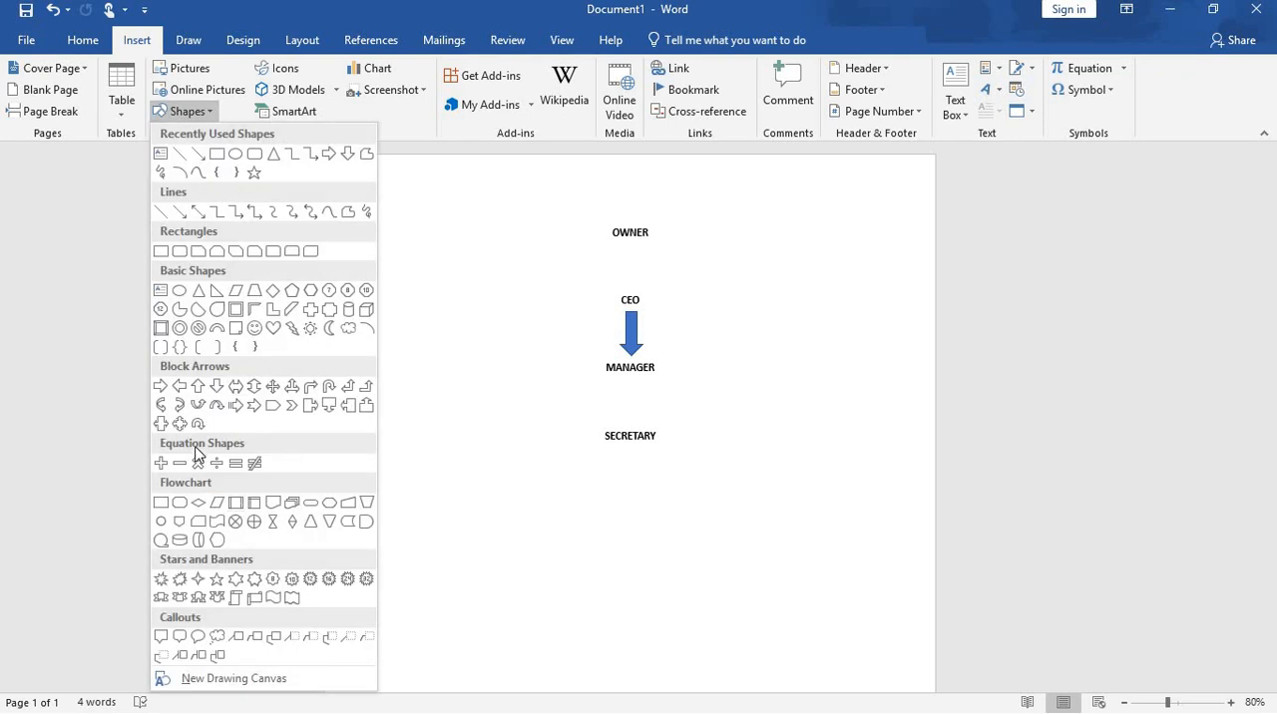
pyautogui.click(217, 387)
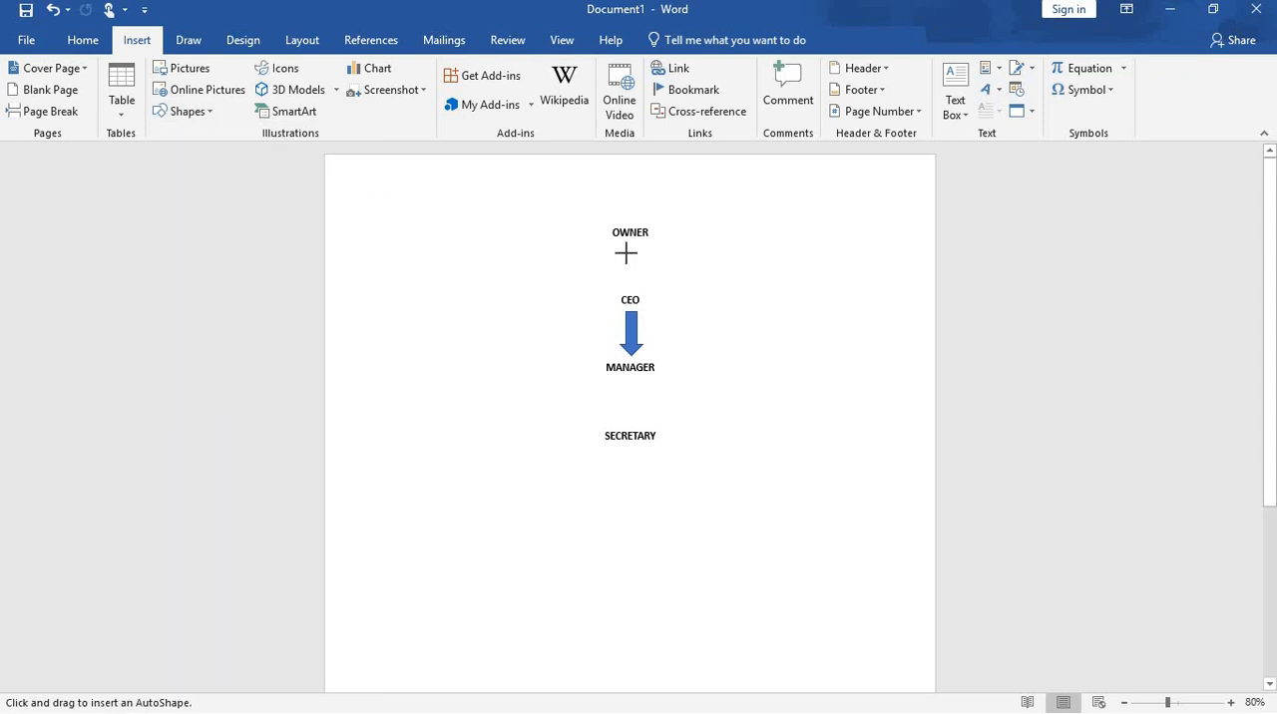
pyautogui.moveTo(623, 250); pyautogui.dragTo(639, 289)
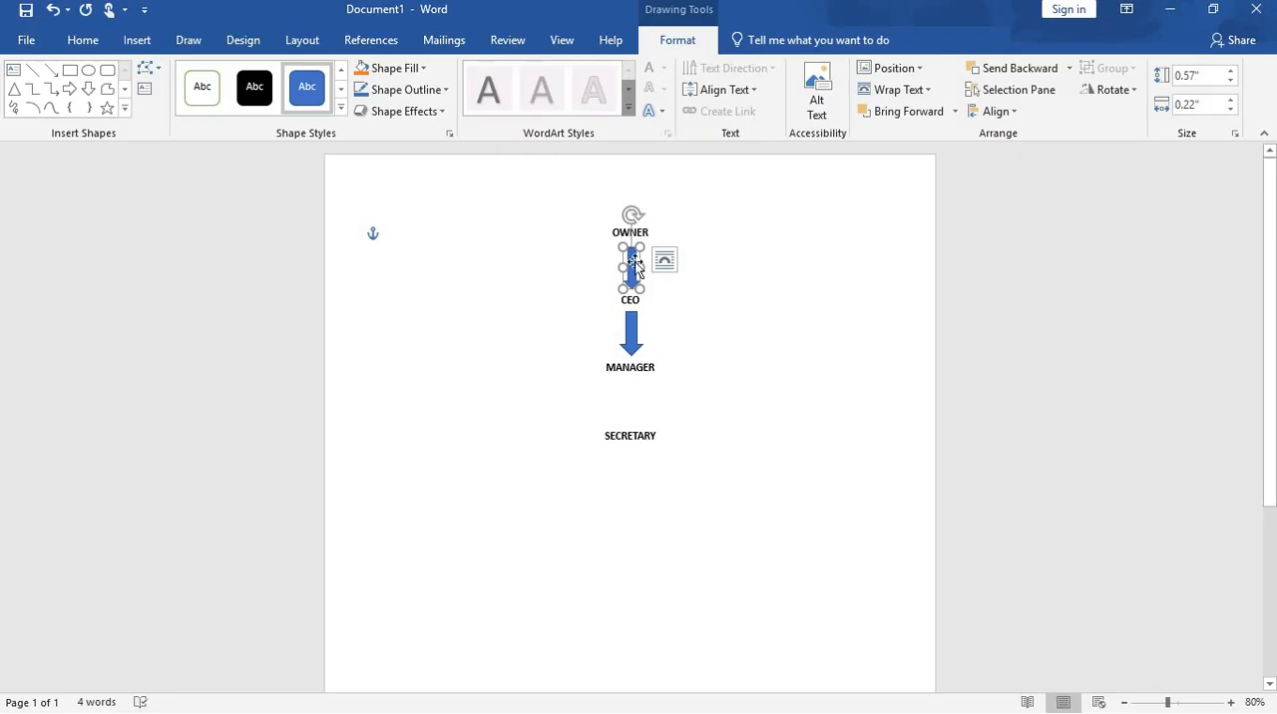
pyautogui.click(424, 69)
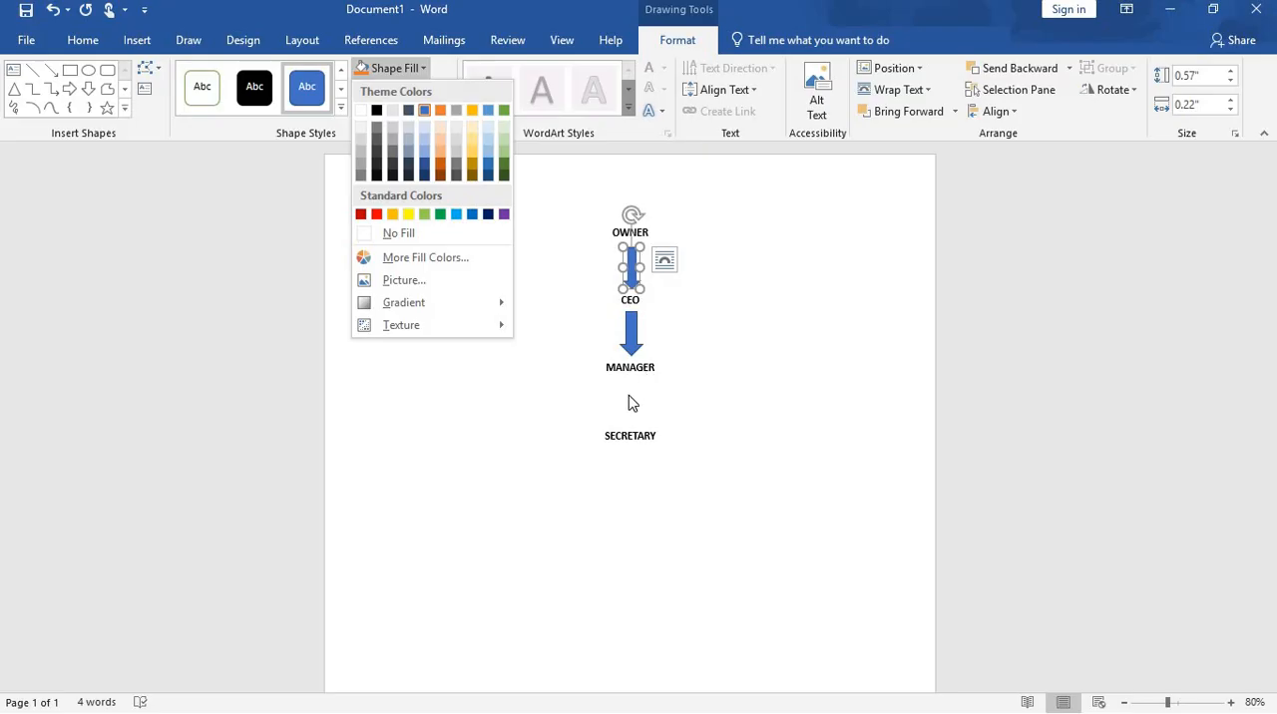
pyautogui.click(706, 367)
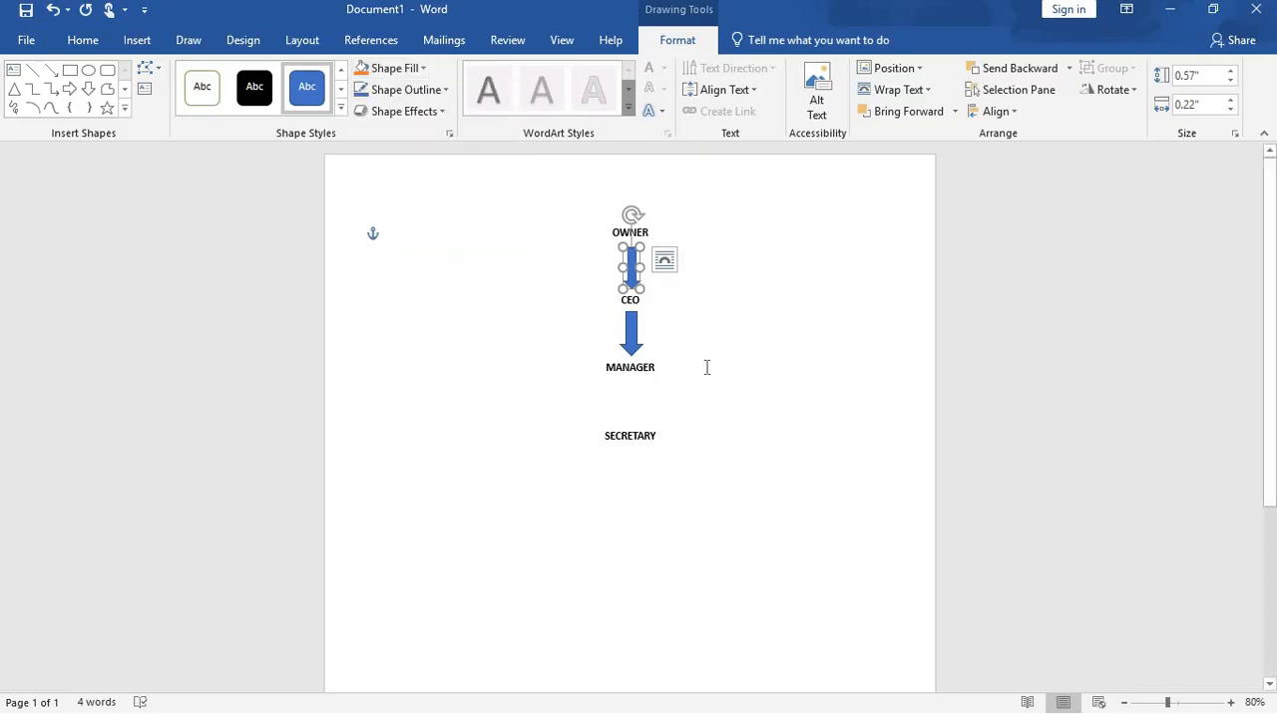
pyautogui.click(818, 270)
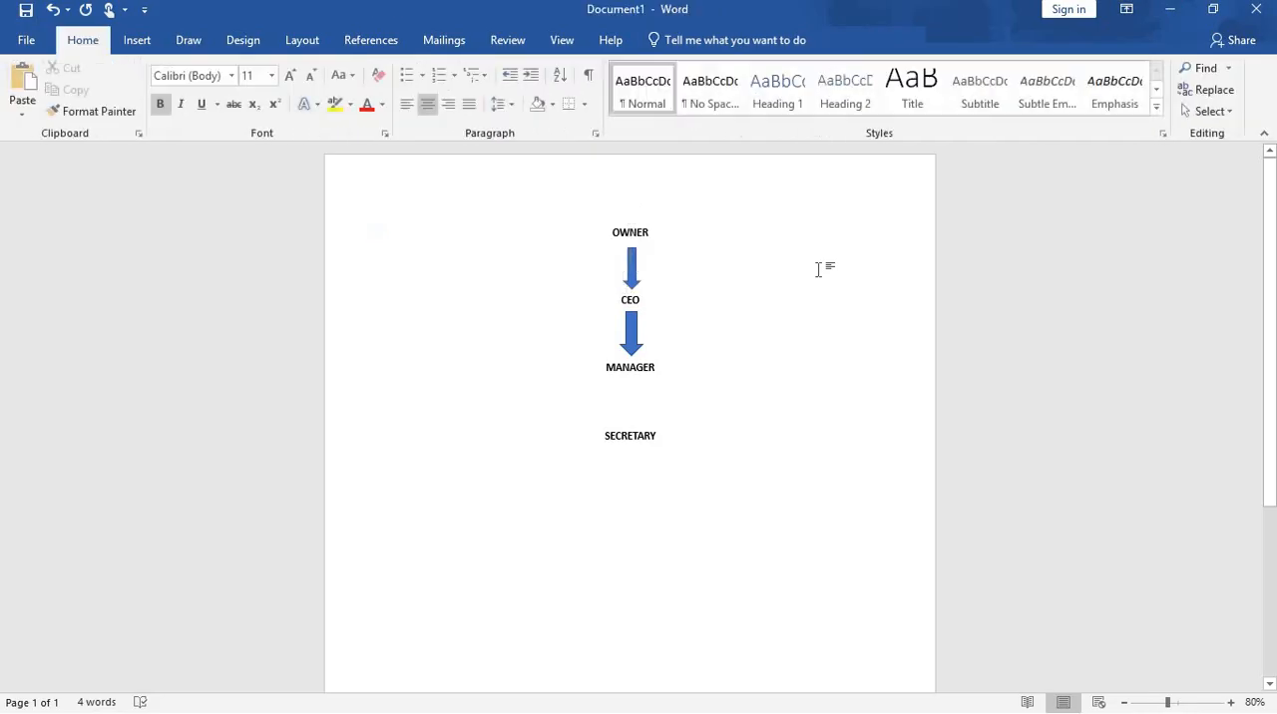